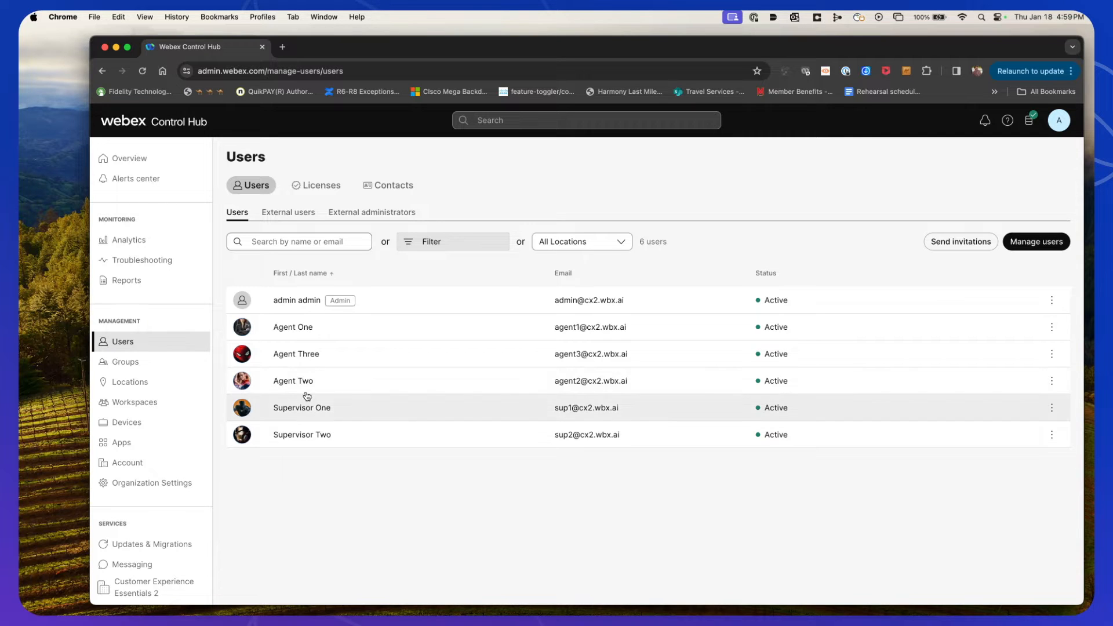
Open Agent One's user summary and review its assigned licenses, including Customer Experience Essentials
left_click(294, 327)
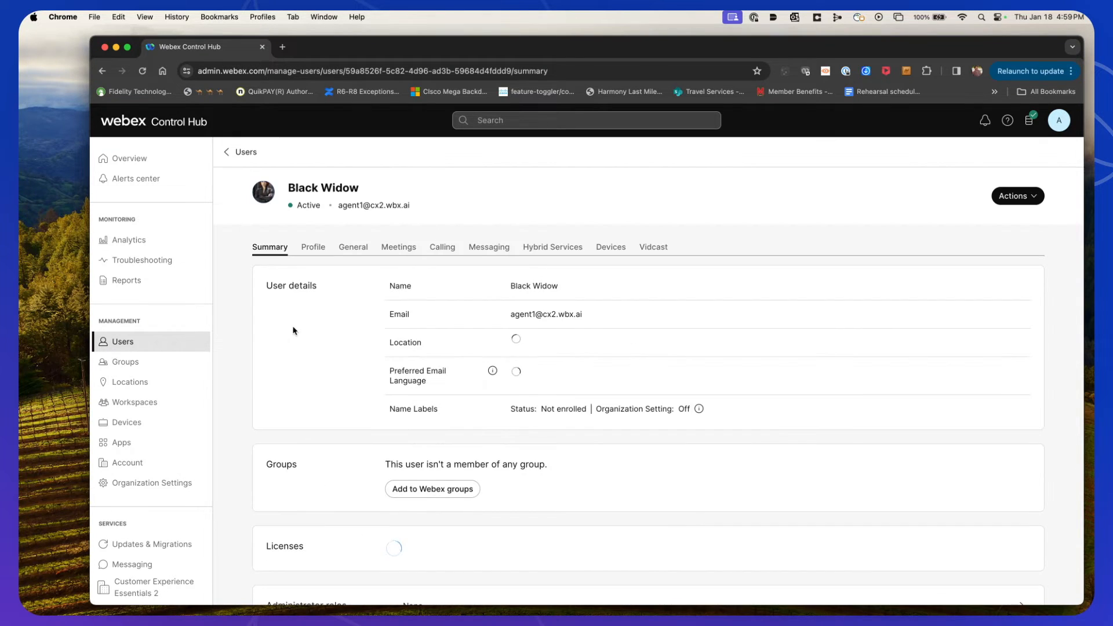
scroll(288, 332, "down", 5)
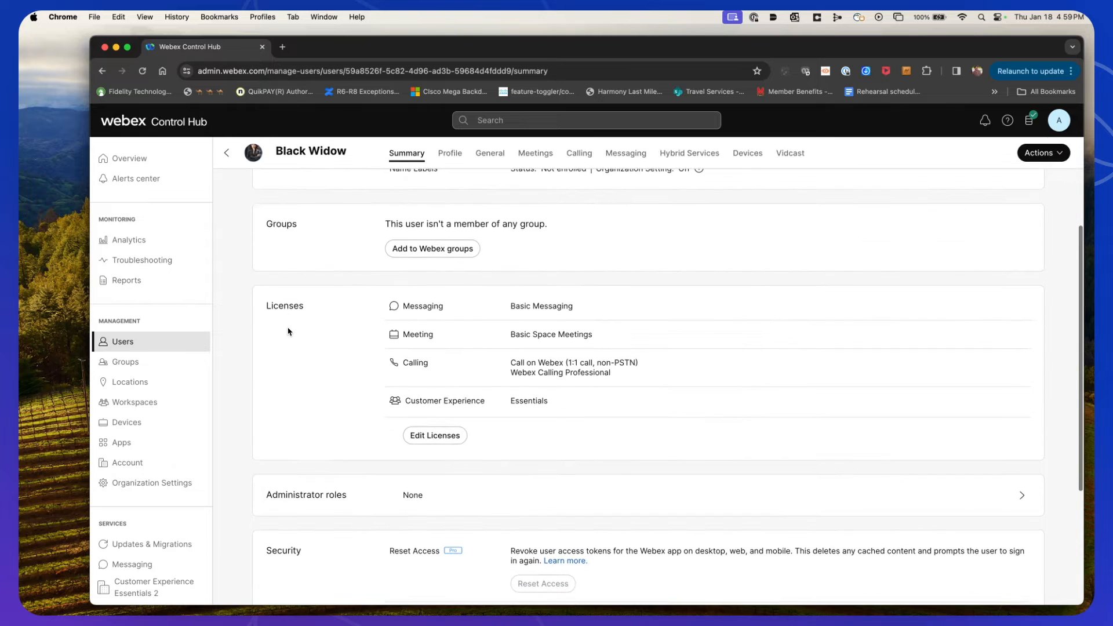
left_click_drag(387, 402, 559, 402)
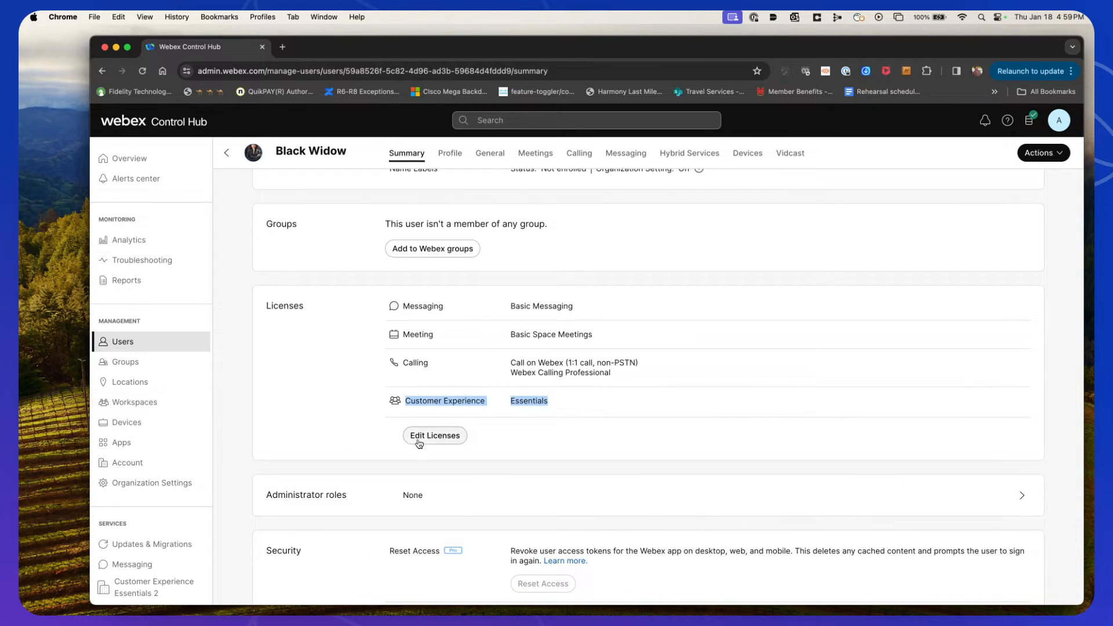
left_click(226, 153)
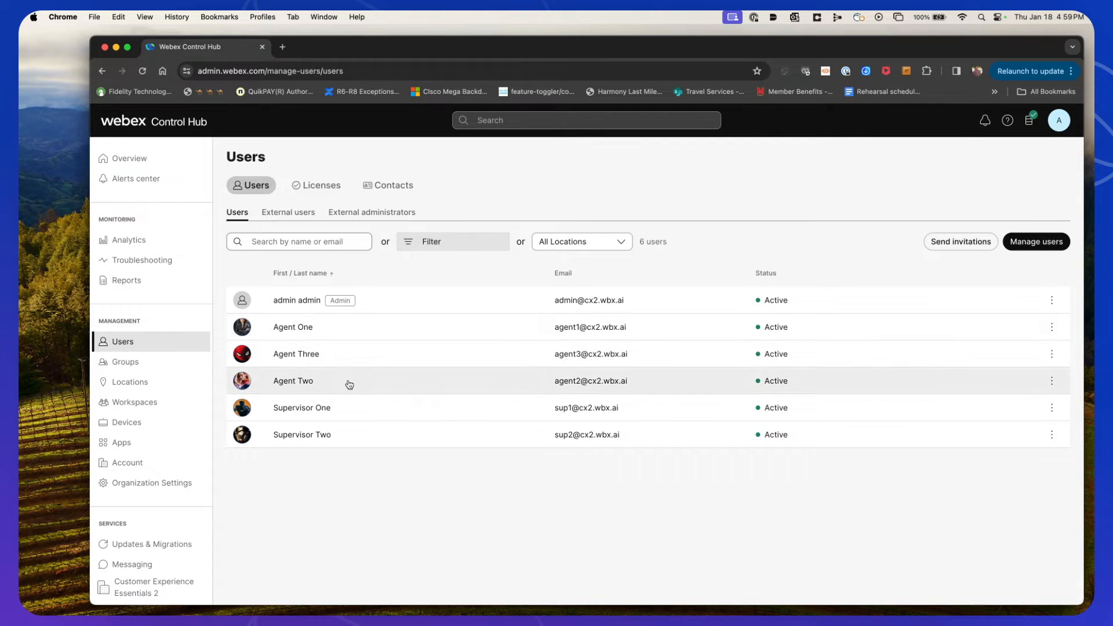
Assign the Customer Experience Essentials license to Agent Three and save the license changes
left_click(309, 356)
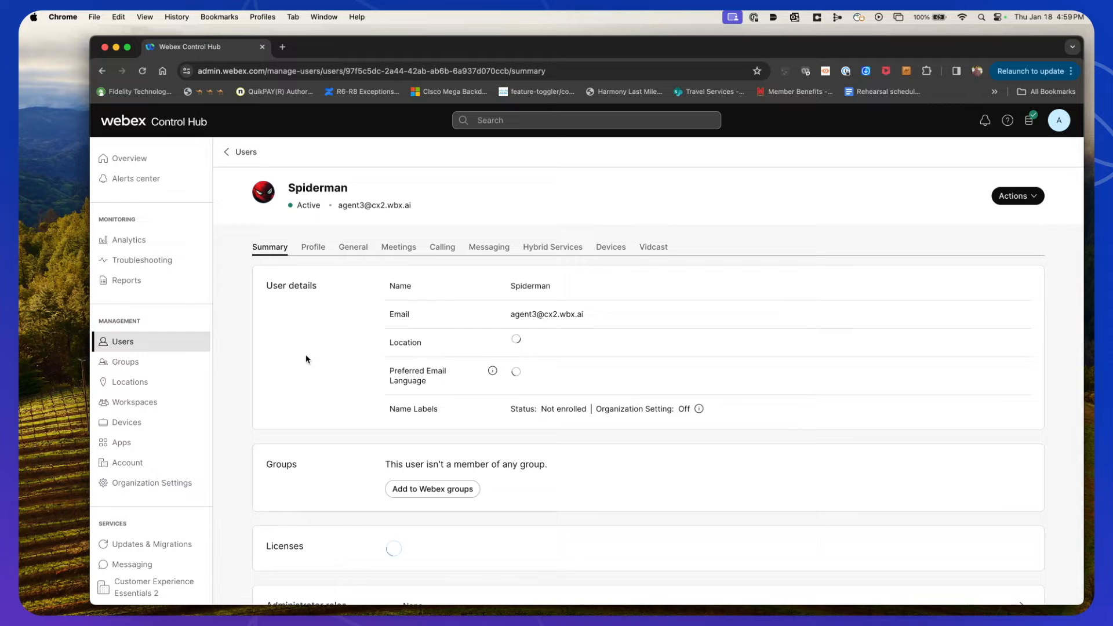
scroll(305, 360, "down", 3)
left_click(436, 401)
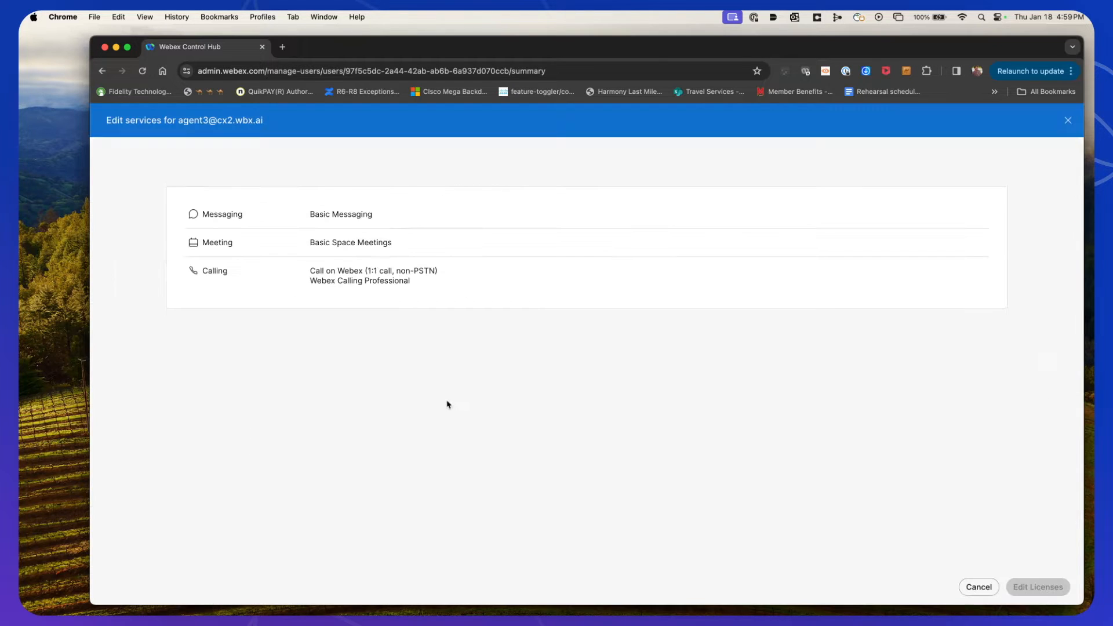
left_click(1020, 587)
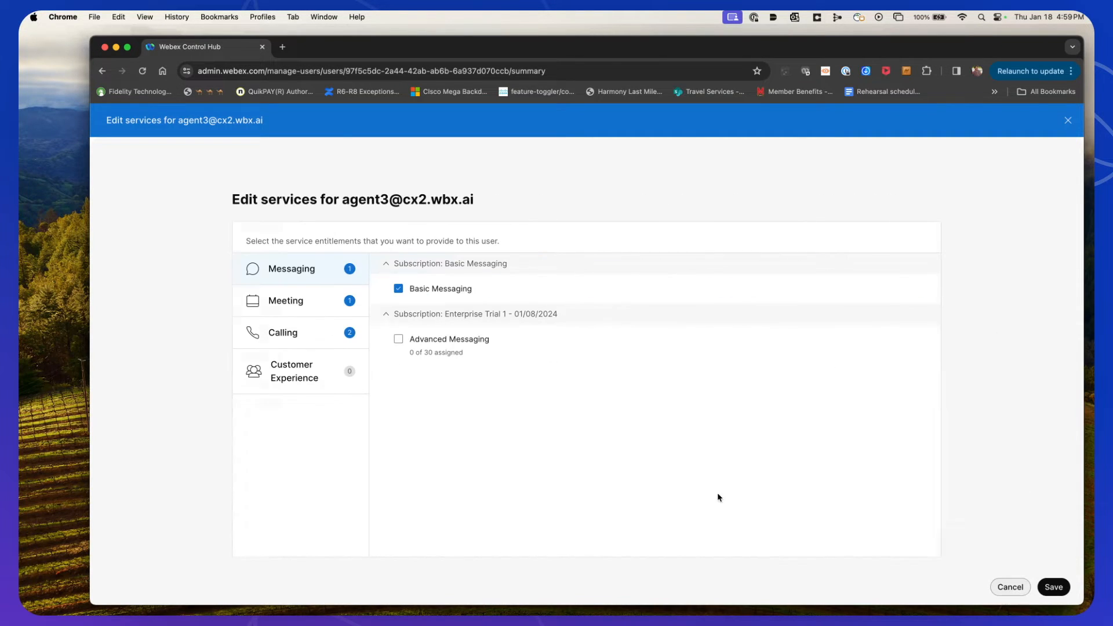
left_click(304, 340)
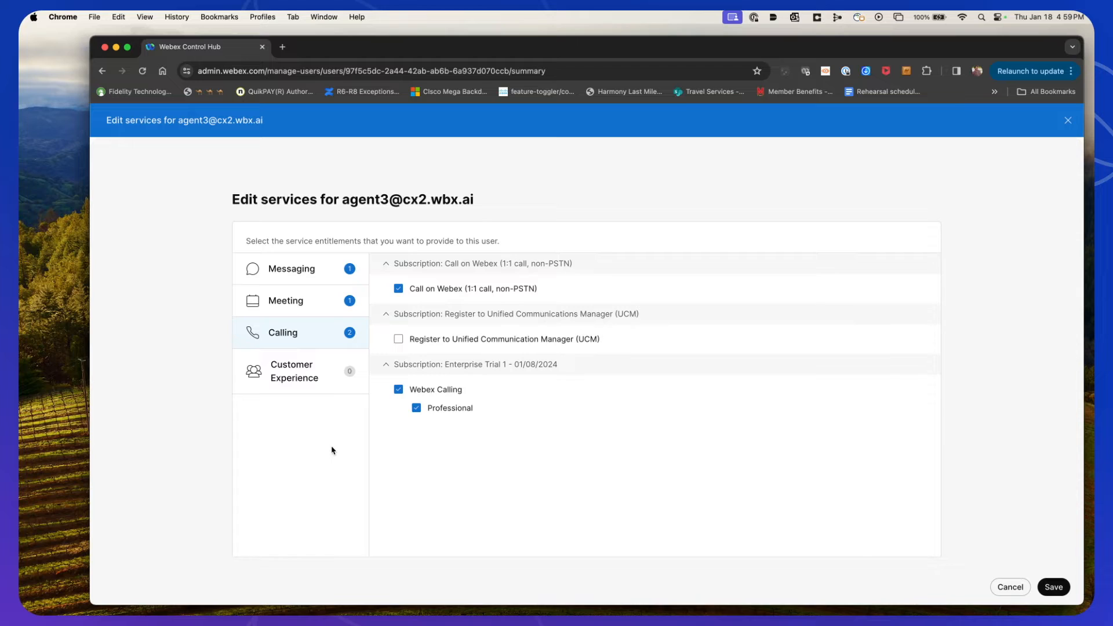
left_click(300, 383)
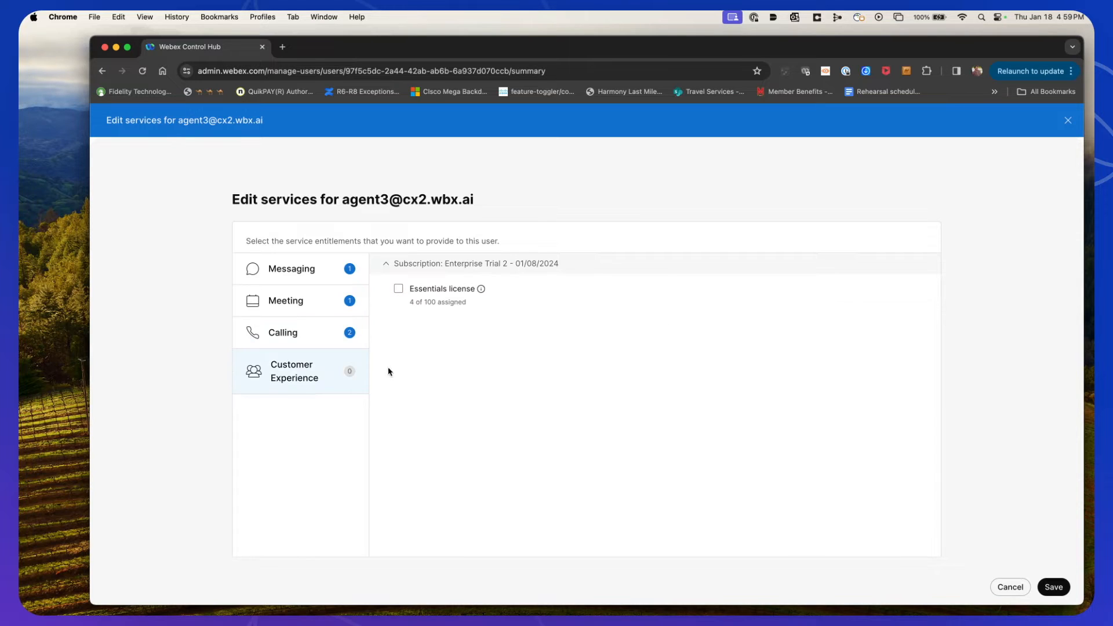
left_click(399, 289)
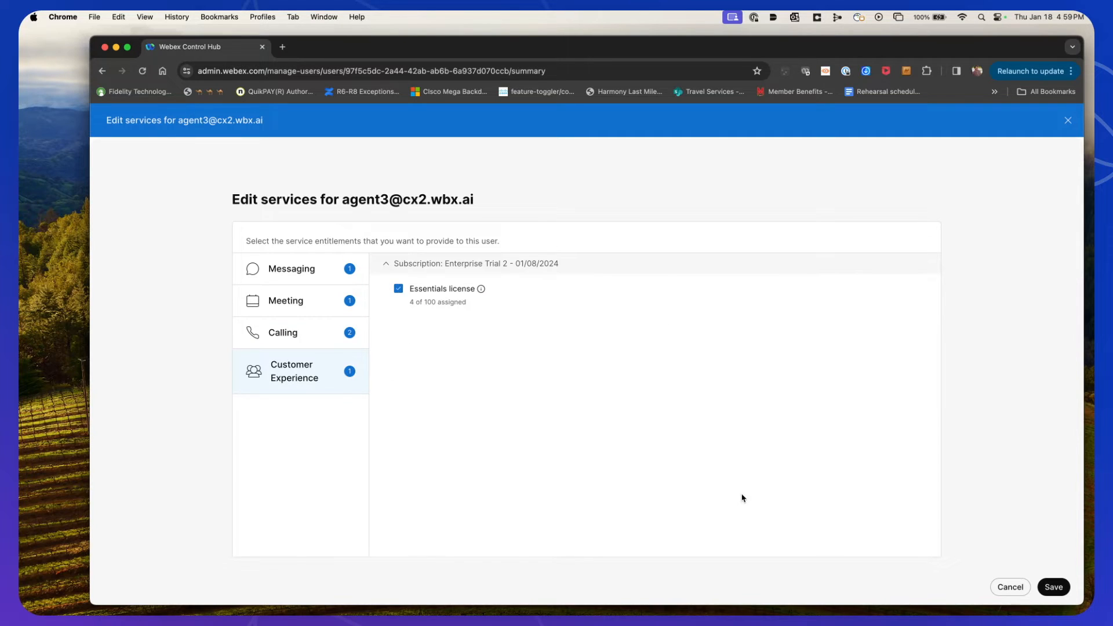
left_click(1054, 587)
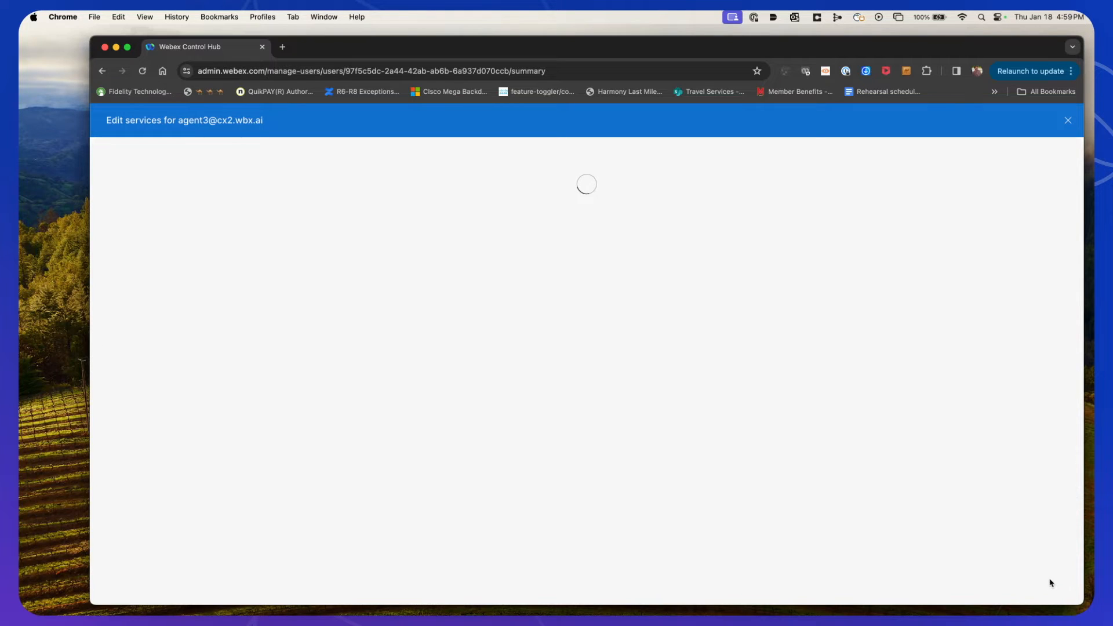
left_click(1053, 586)
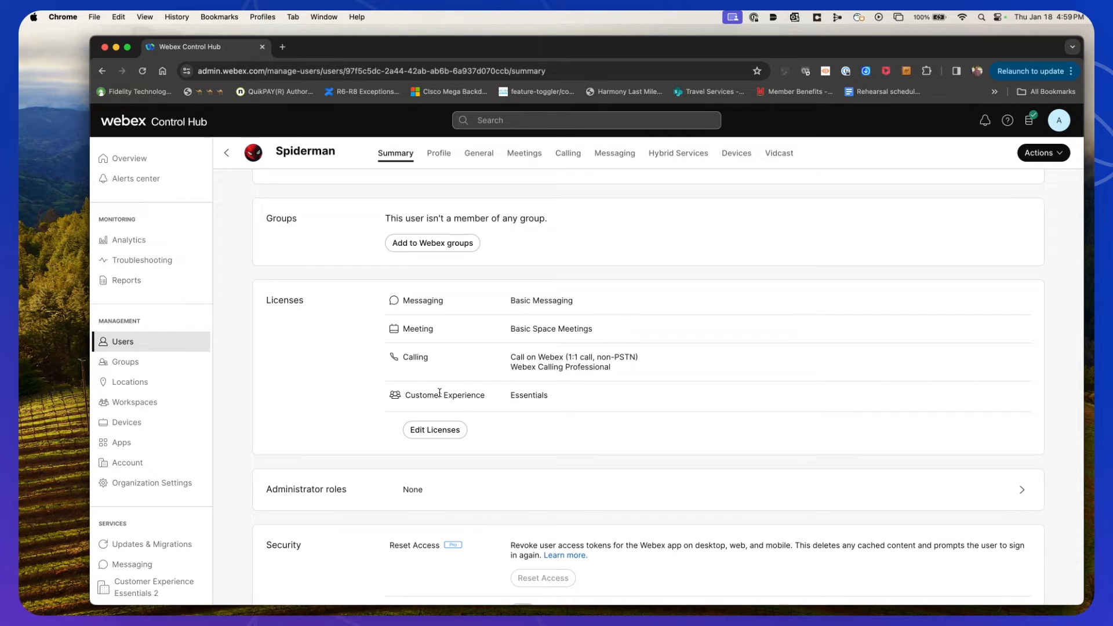
left_click_drag(405, 395, 584, 400)
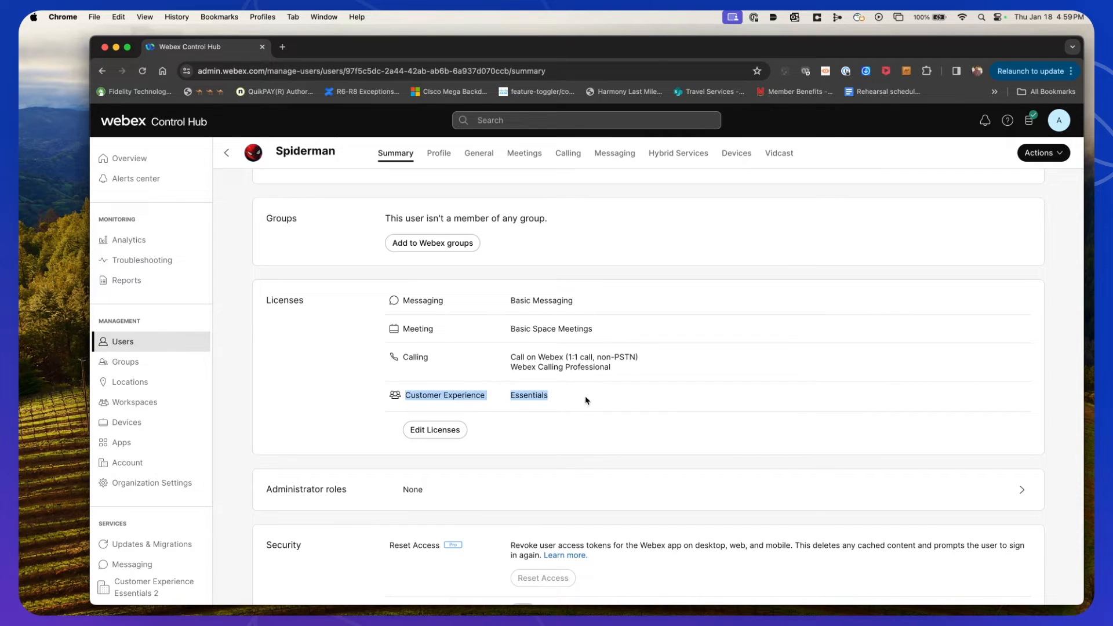
left_click(292, 380)
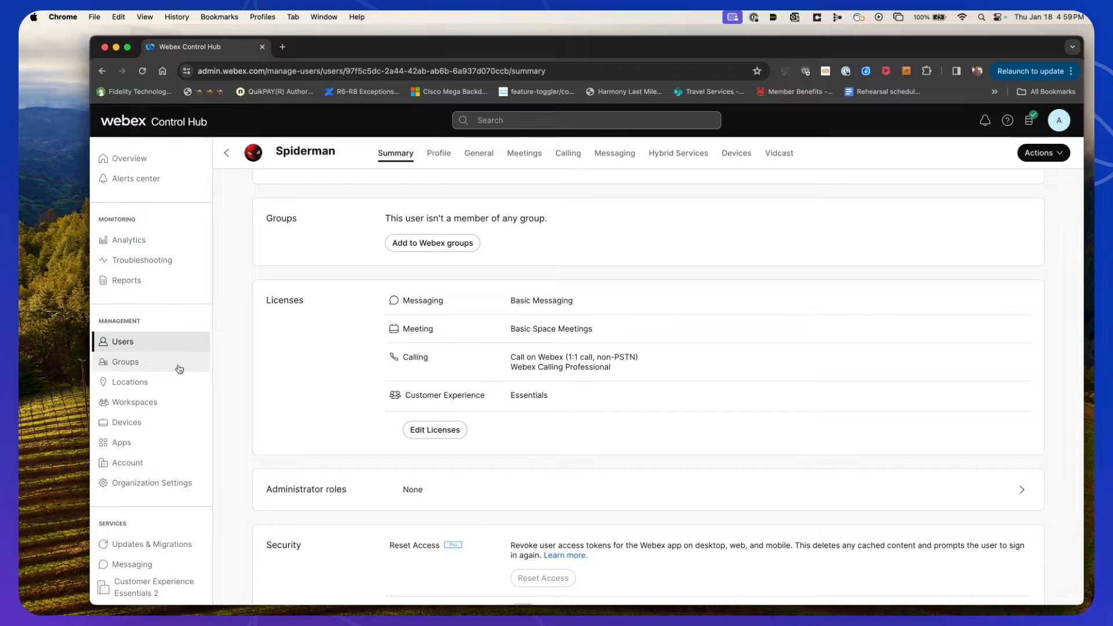
Start adding a new Customer Experience queue and assign it to location Site1
scroll(179, 370, "down", 3)
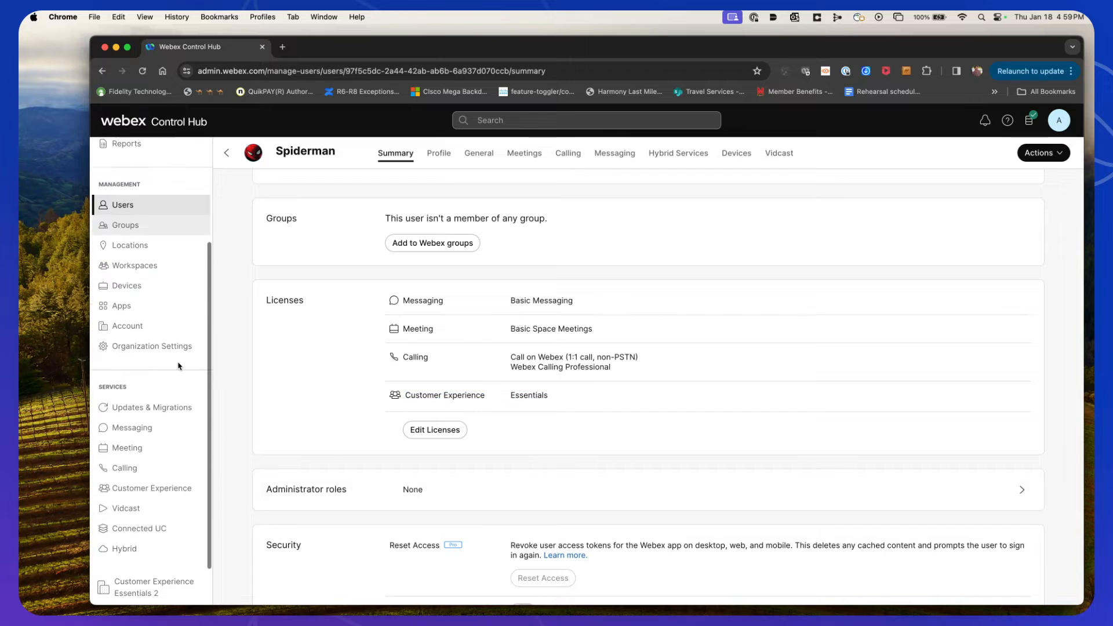
left_click(164, 494)
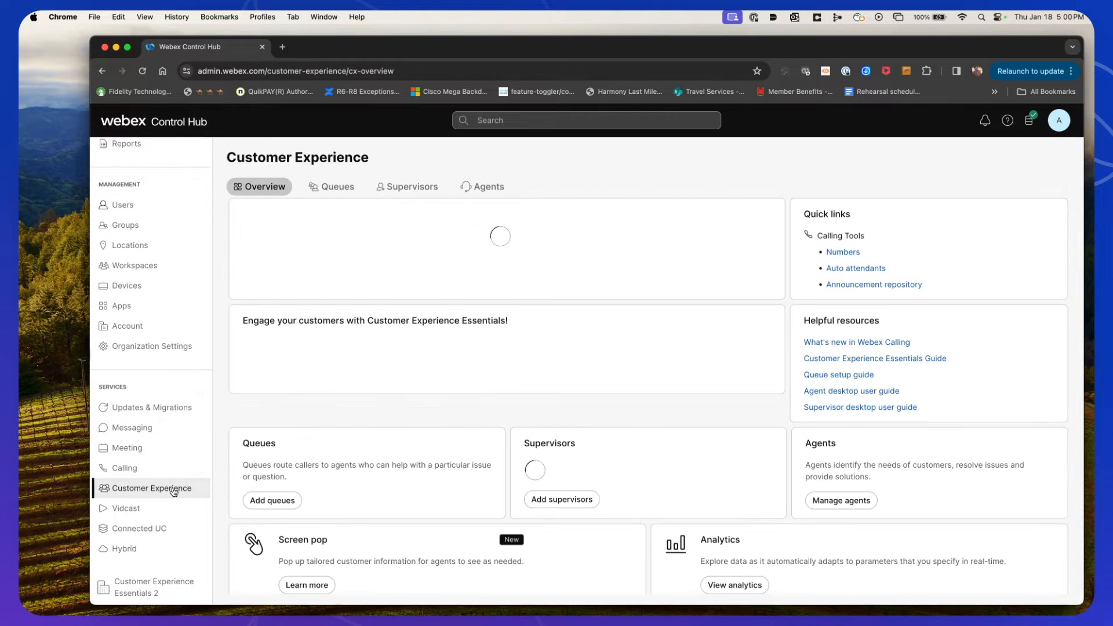
left_click(330, 187)
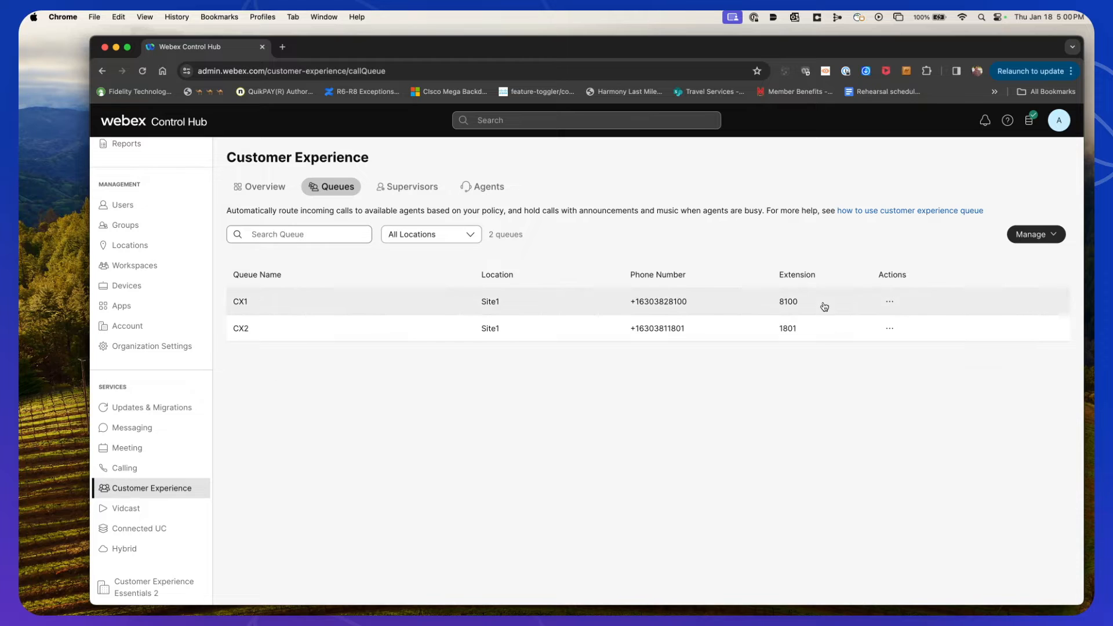
left_click(1035, 235)
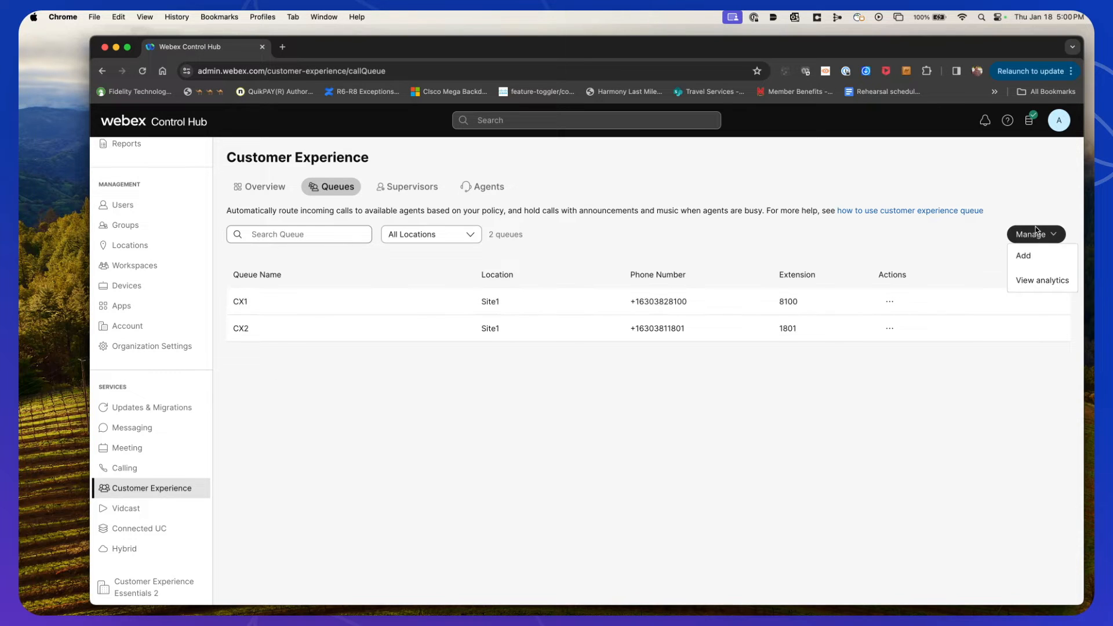
left_click(1026, 257)
left_click(439, 265)
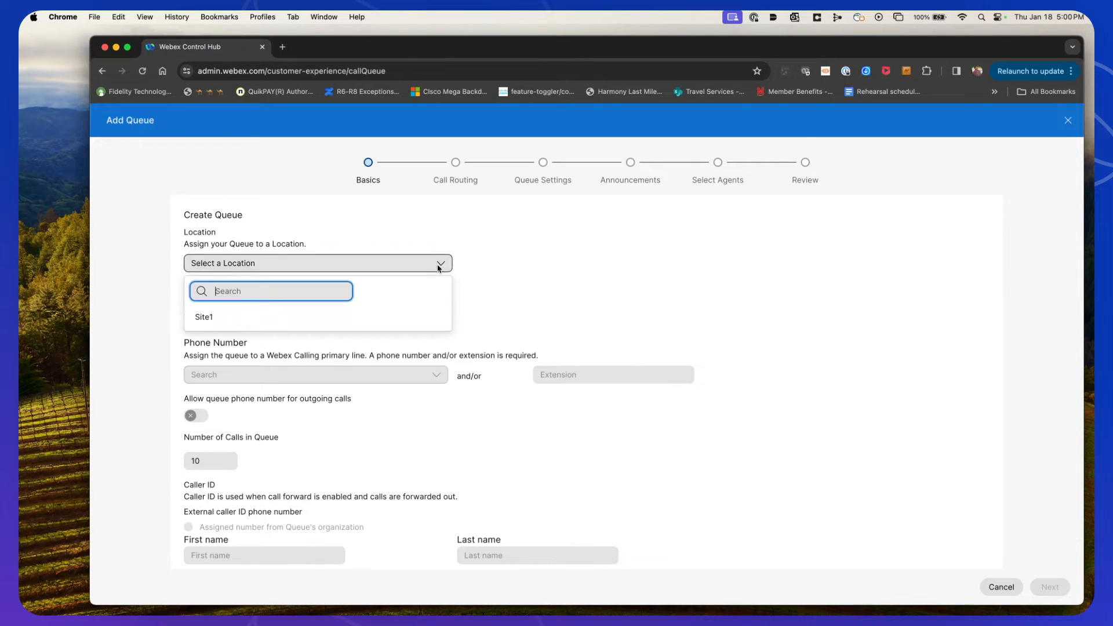
left_click(219, 317)
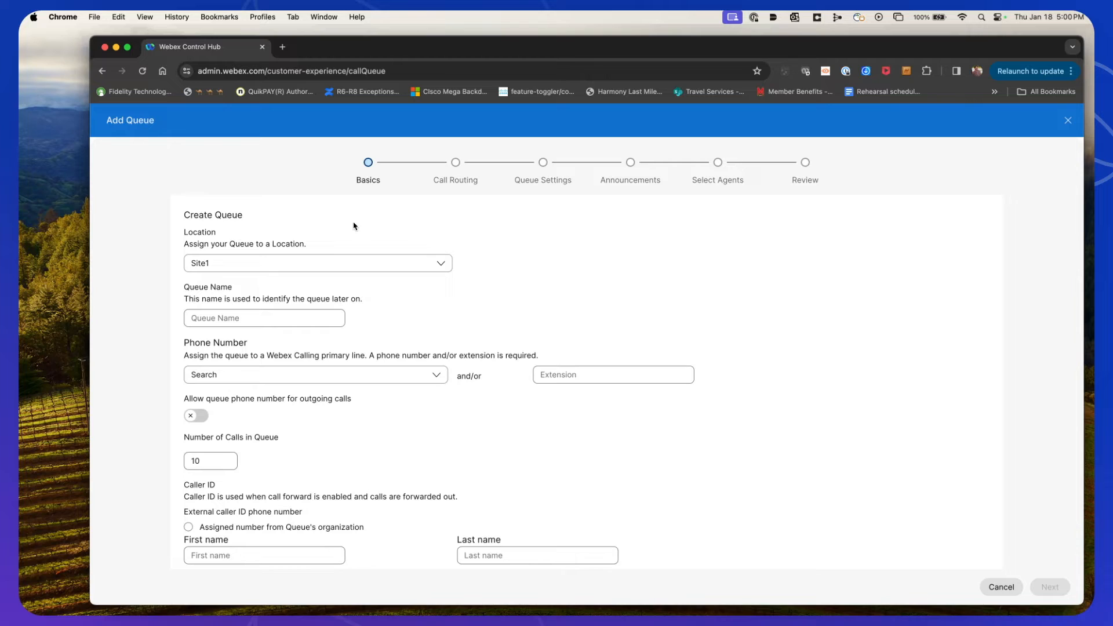
Name the new queue CX3
left_click(305, 324)
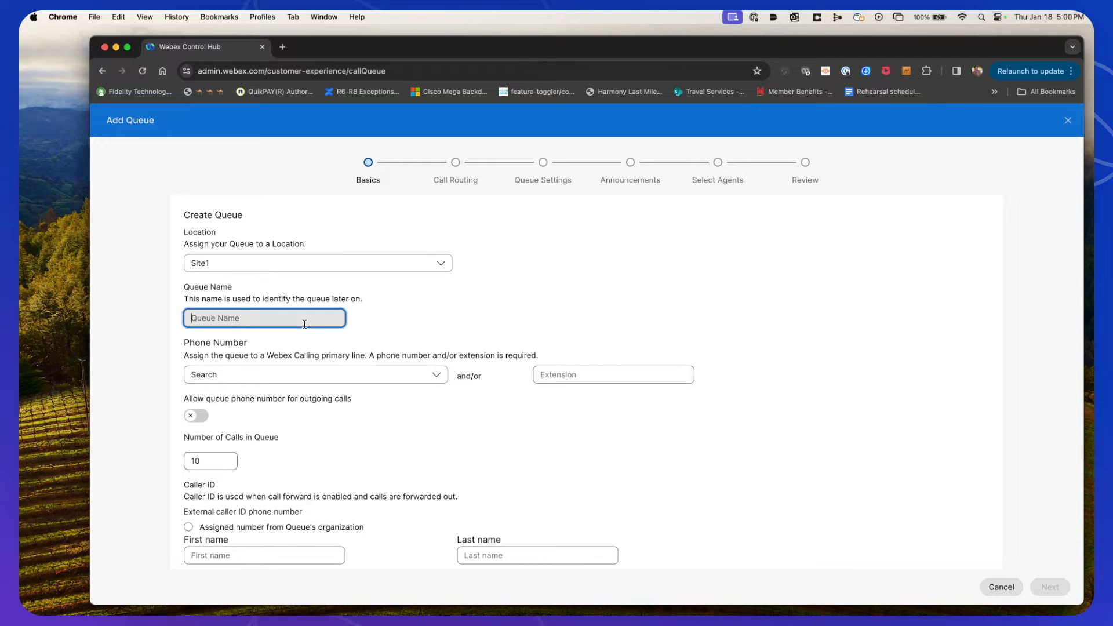
type("CX3")
left_click(404, 378)
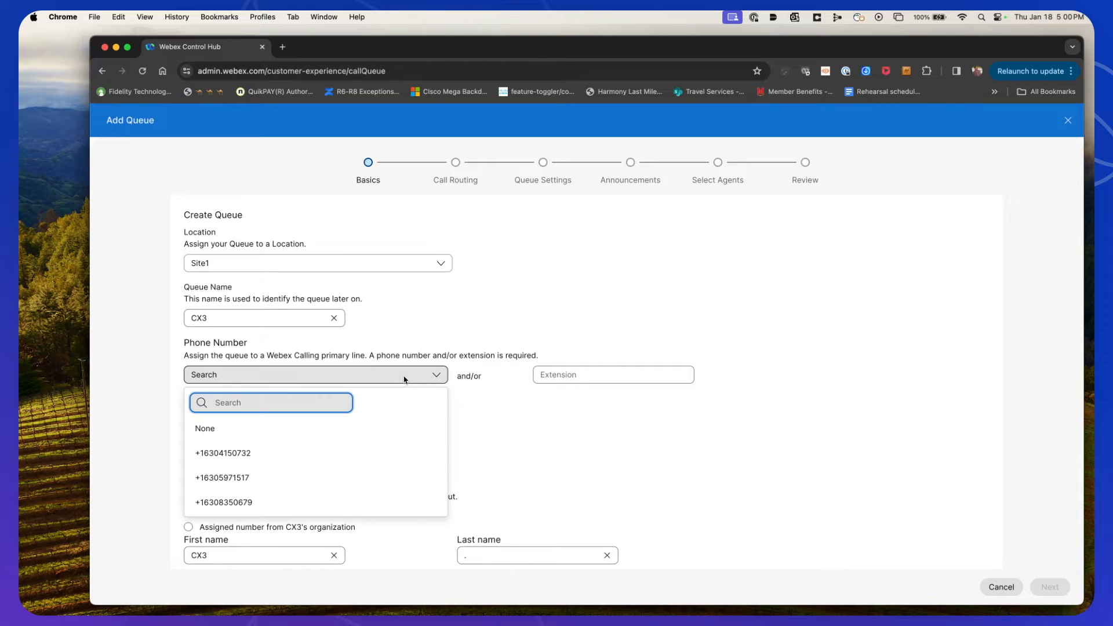
left_click(273, 477)
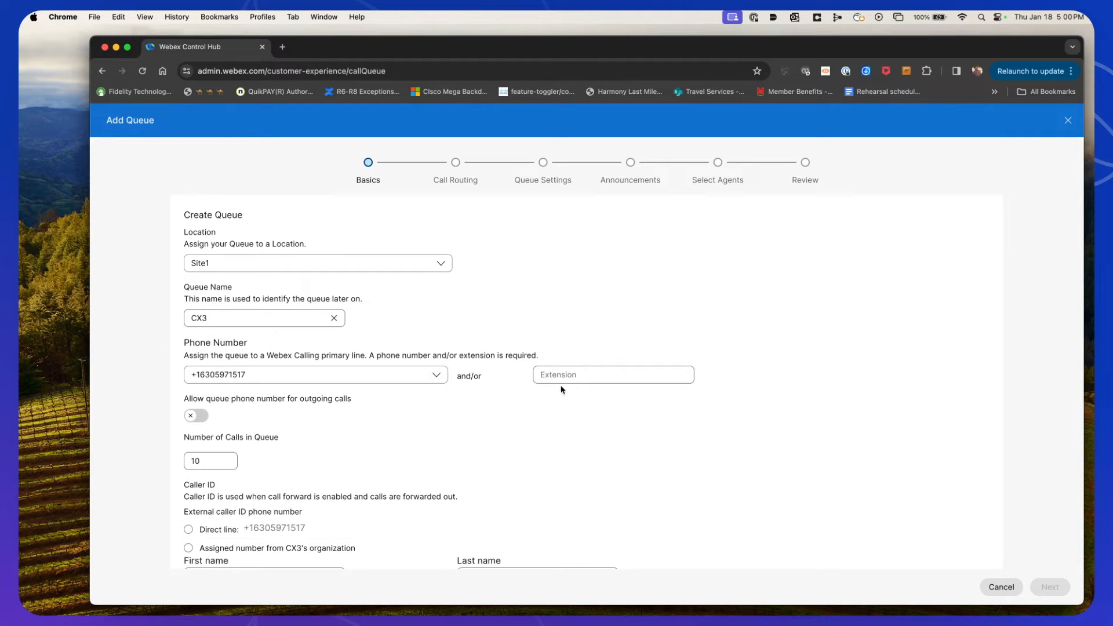
left_click(565, 376)
type("1517")
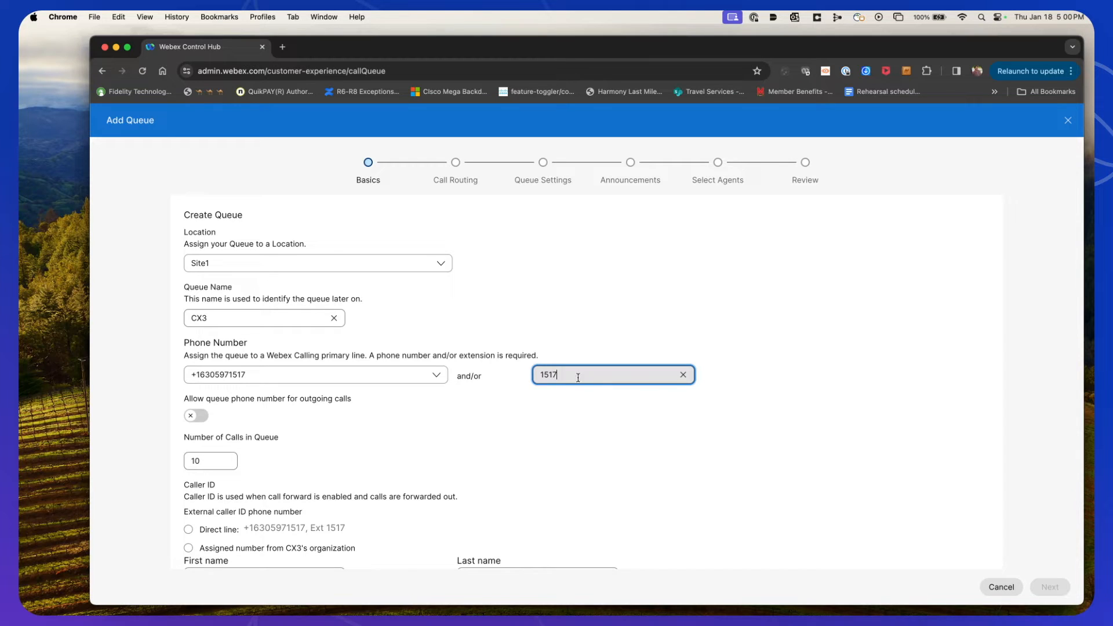
left_click(763, 412)
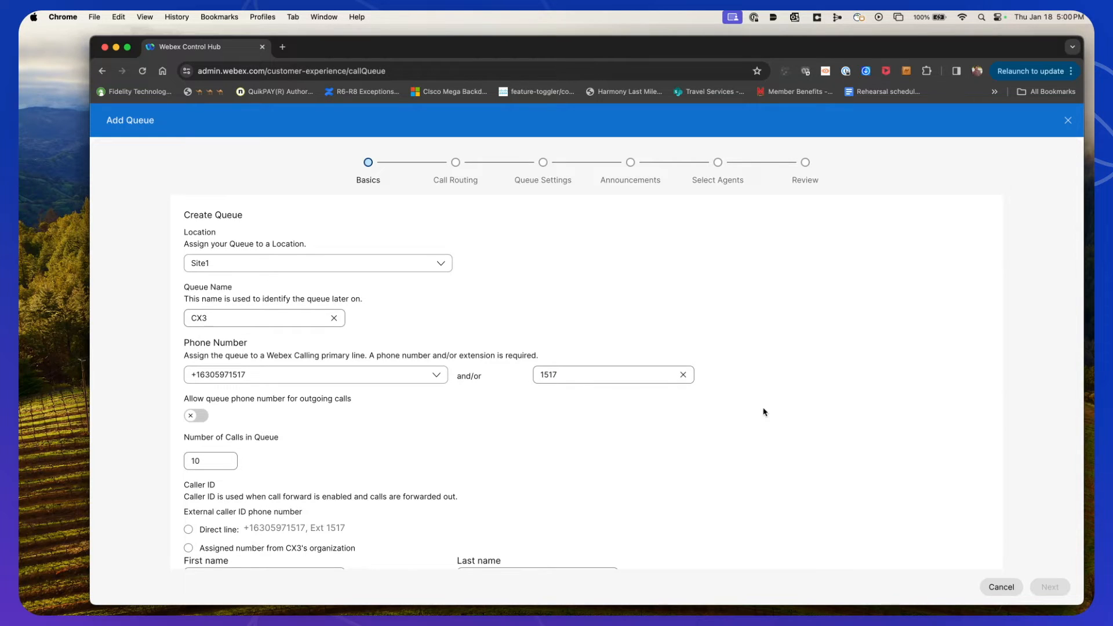
Set the caller ID last name to Queue, choose the direct line as external caller ID, and continue
scroll(763, 411, "down", 3)
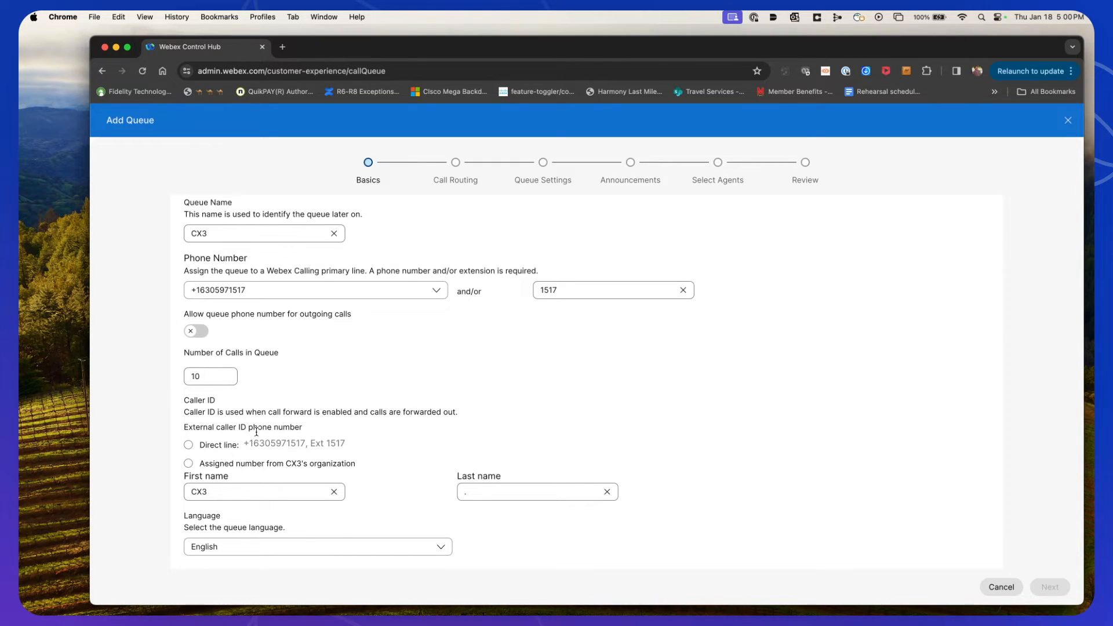
left_click(511, 495)
key("BackSpace")
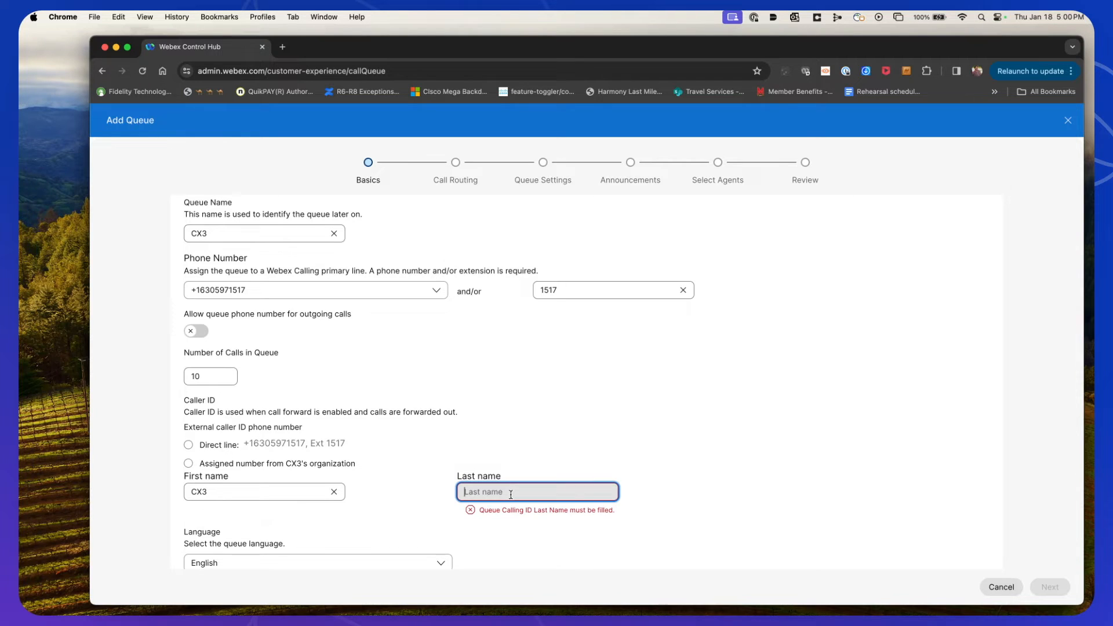
type("Queue")
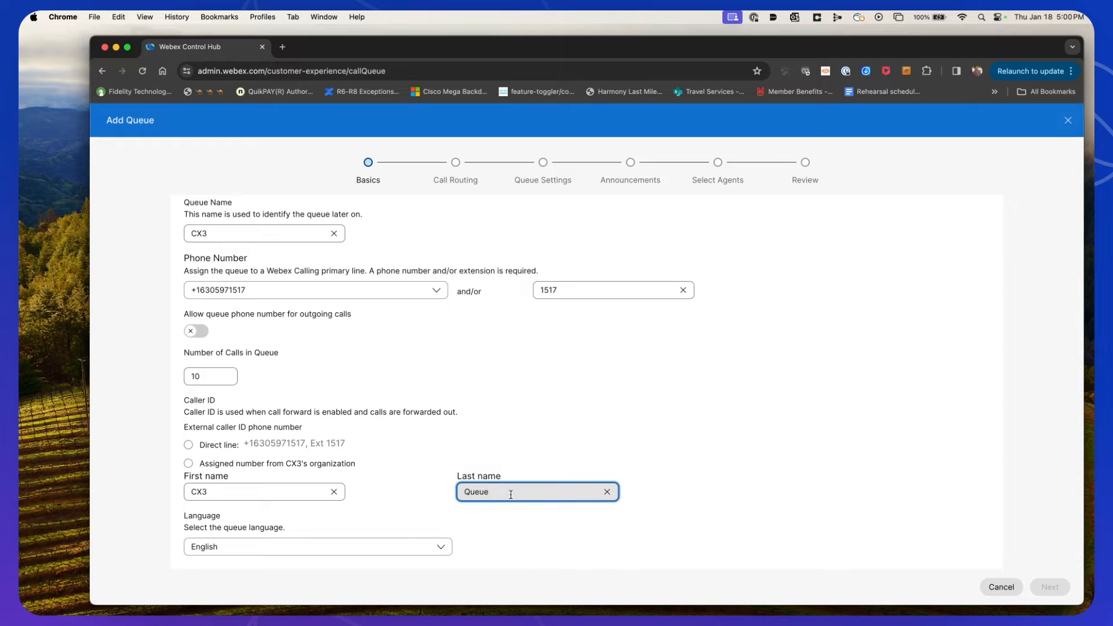
left_click(817, 472)
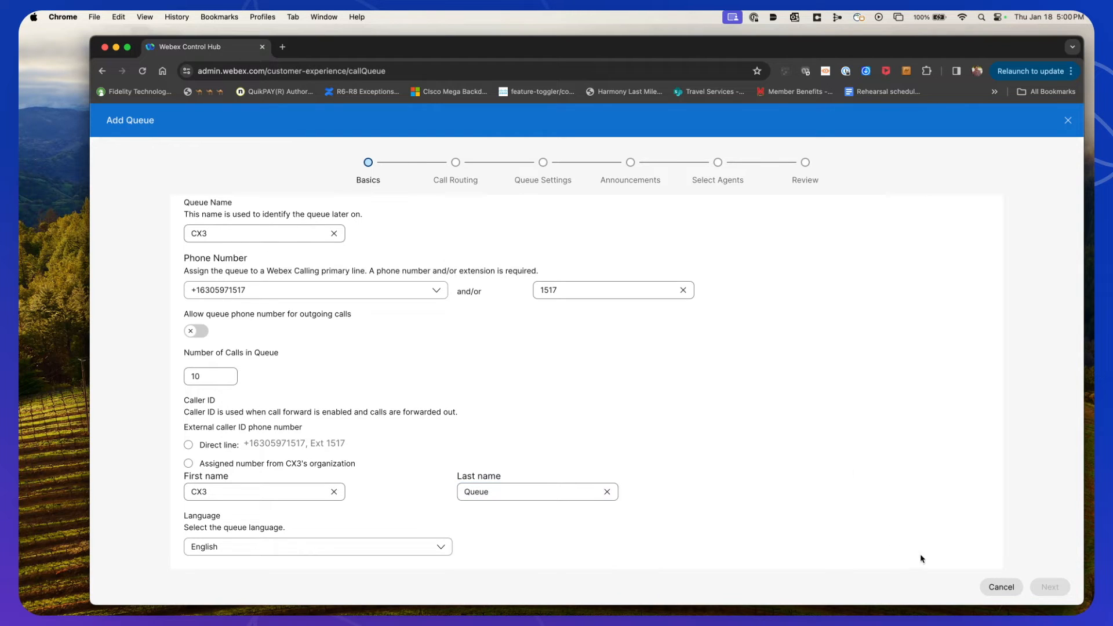
left_click(188, 445)
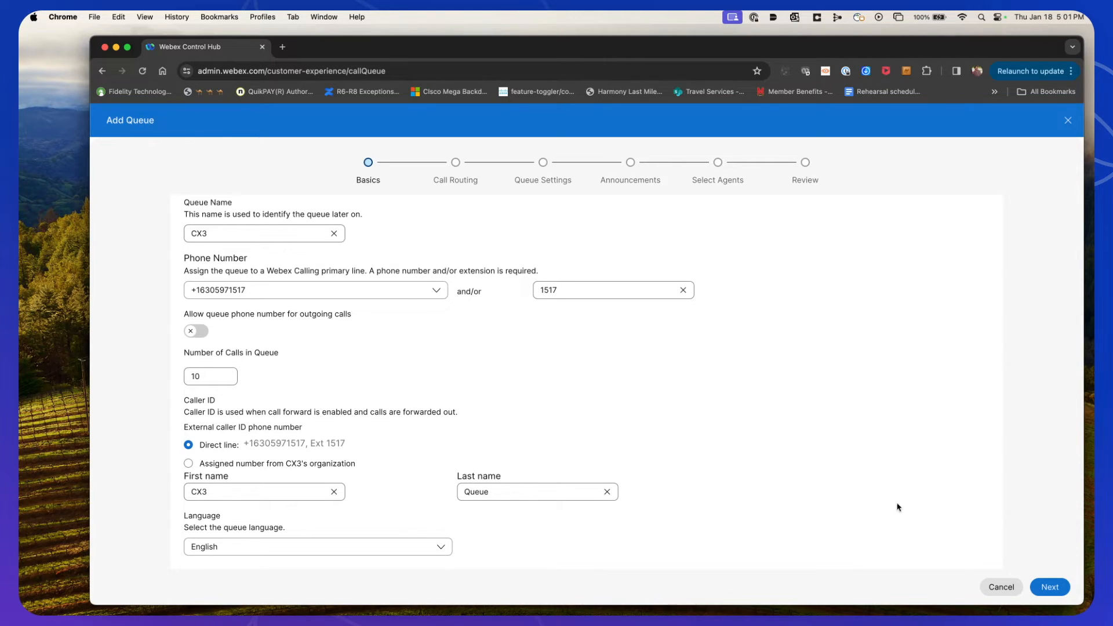
left_click(1050, 587)
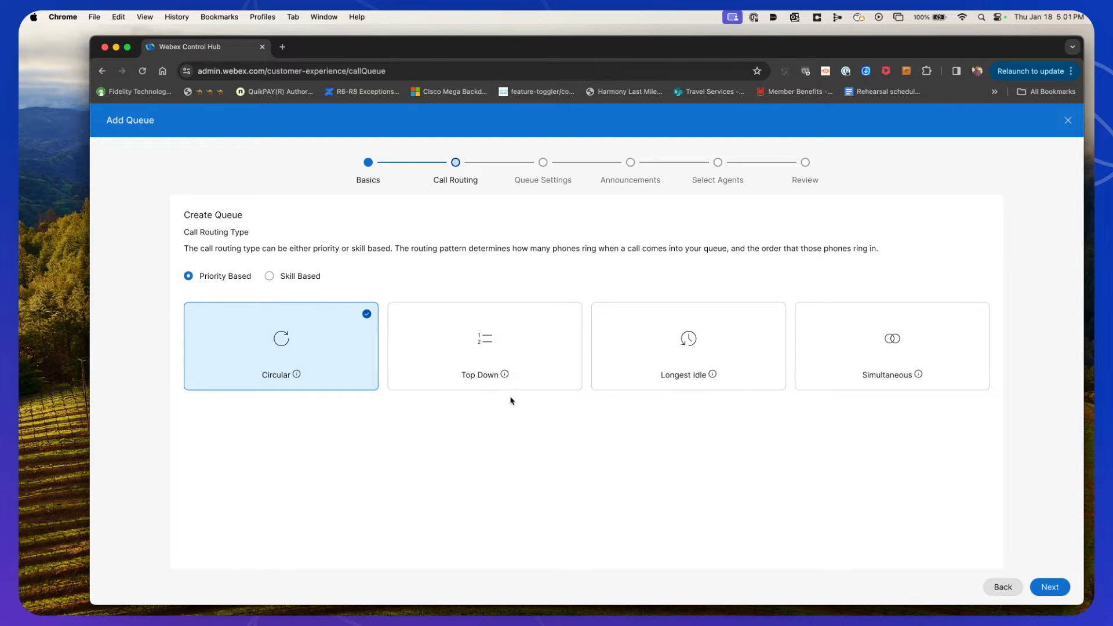
Compare the routing patterns, keep Priority Based Circular call routing, and proceed to queue settings
mouse_move(298, 376)
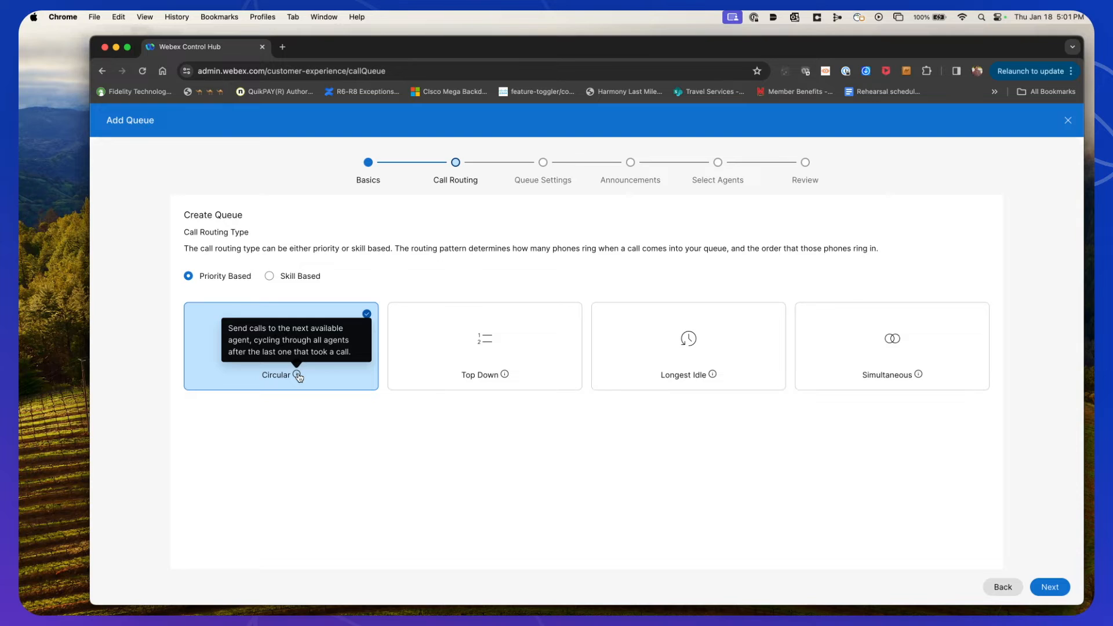
mouse_move(505, 376)
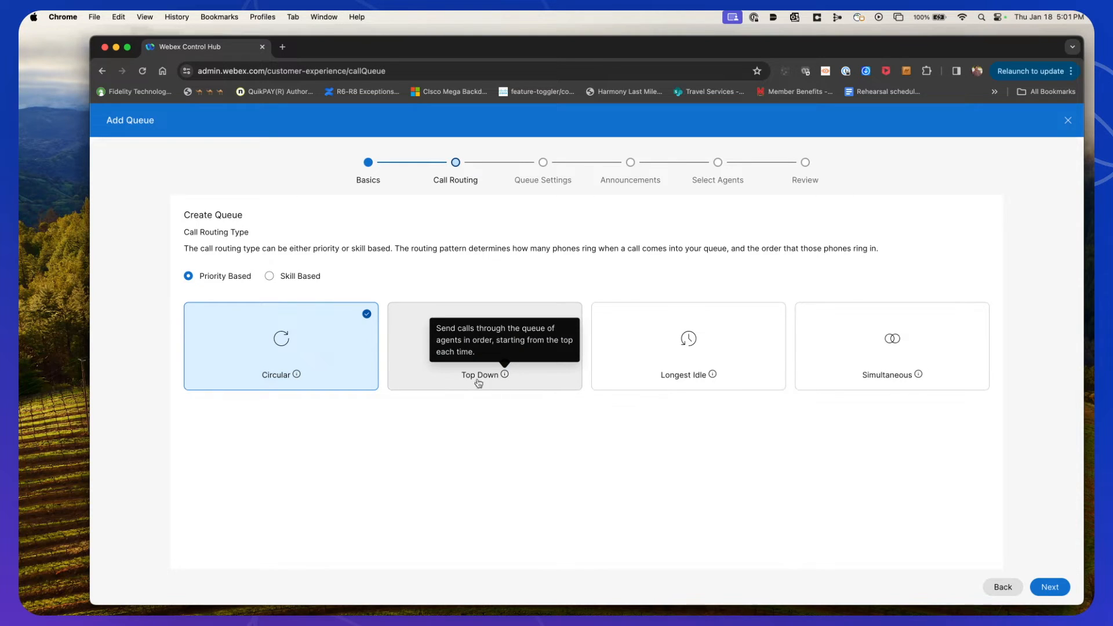
left_click(269, 276)
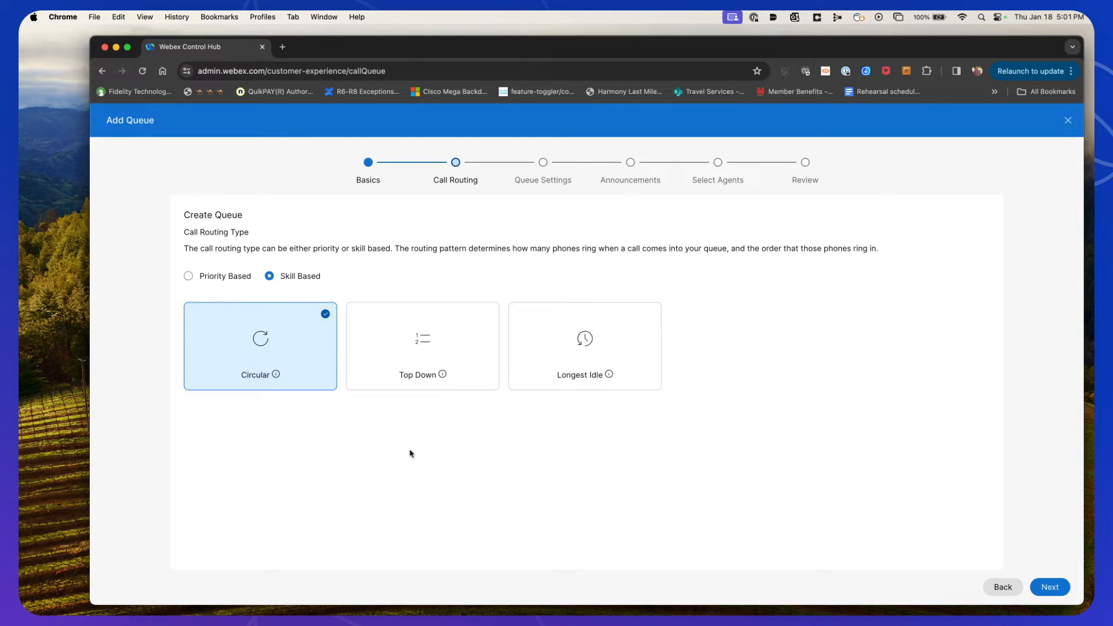
left_click(189, 277)
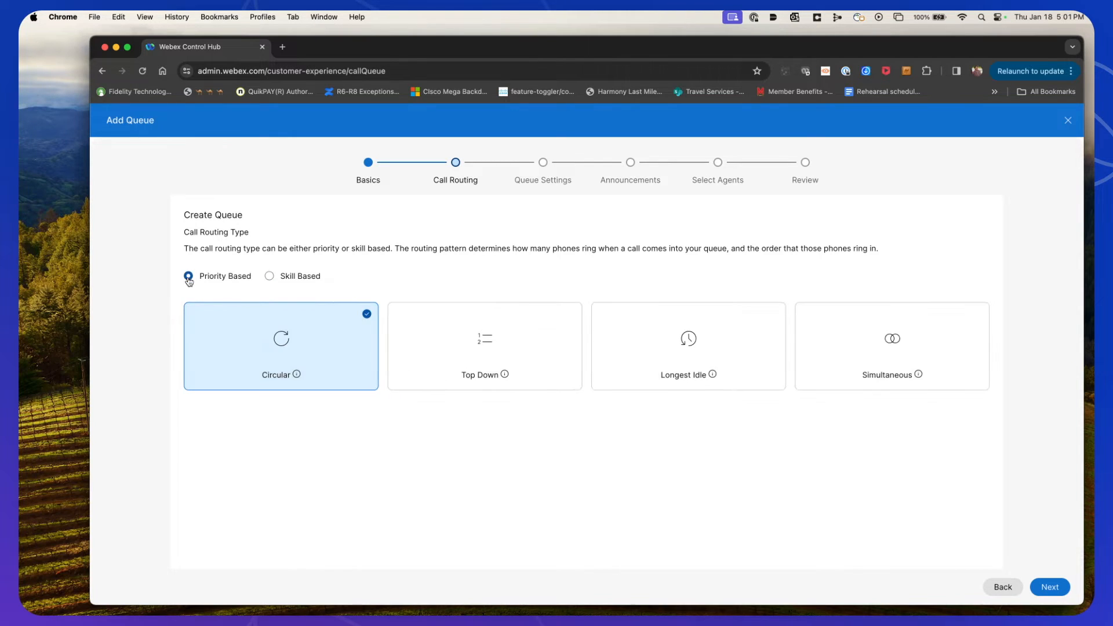
left_click(1050, 587)
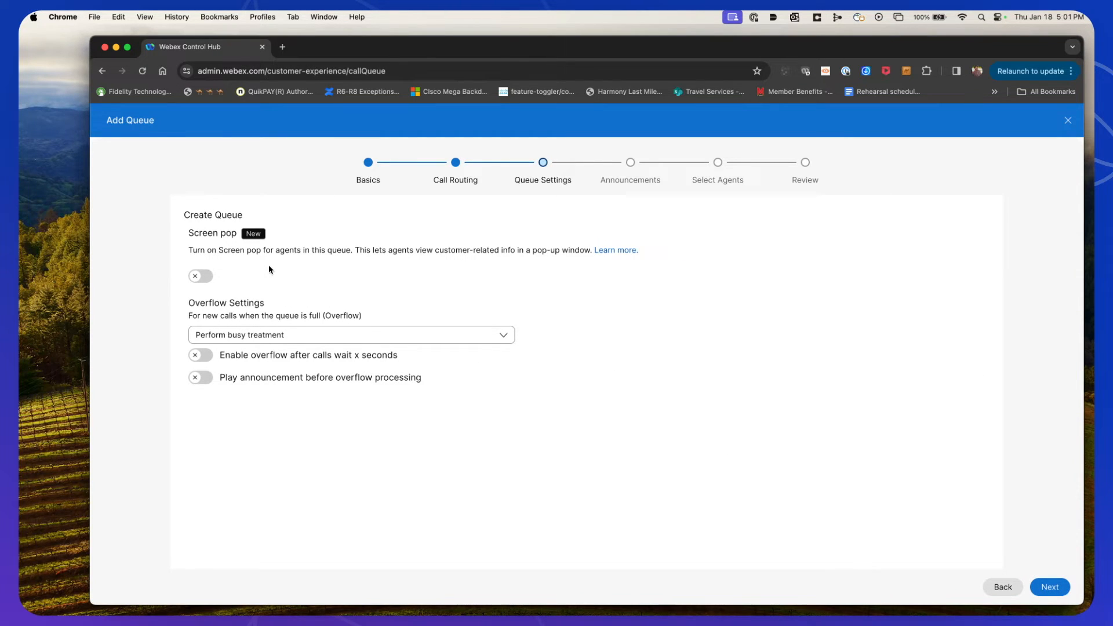
left_click(206, 284)
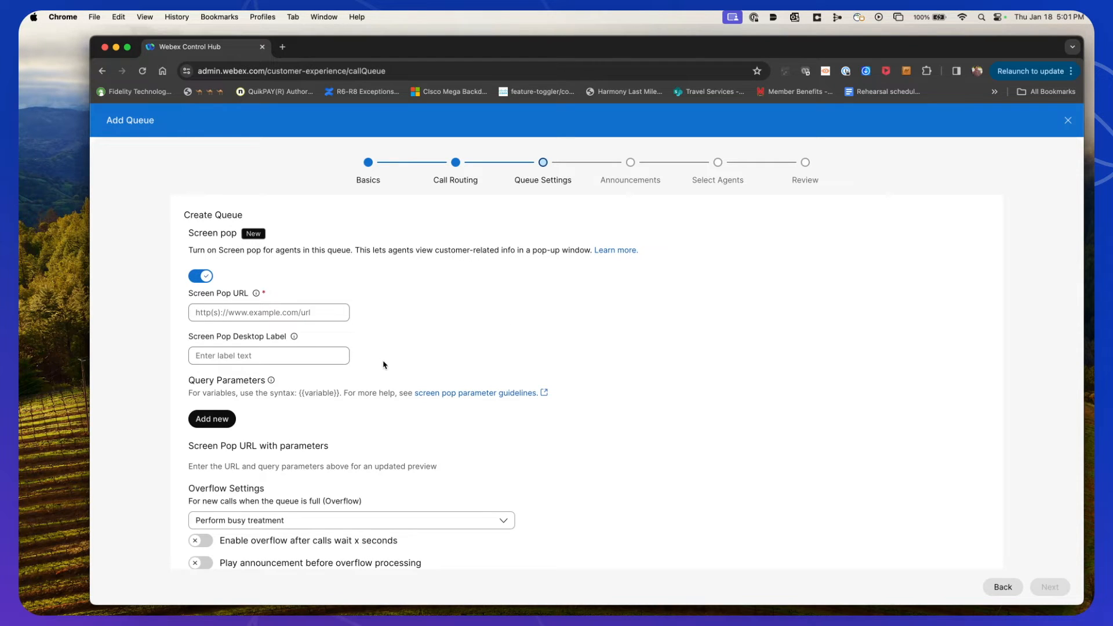
scroll(388, 385, "down", 1)
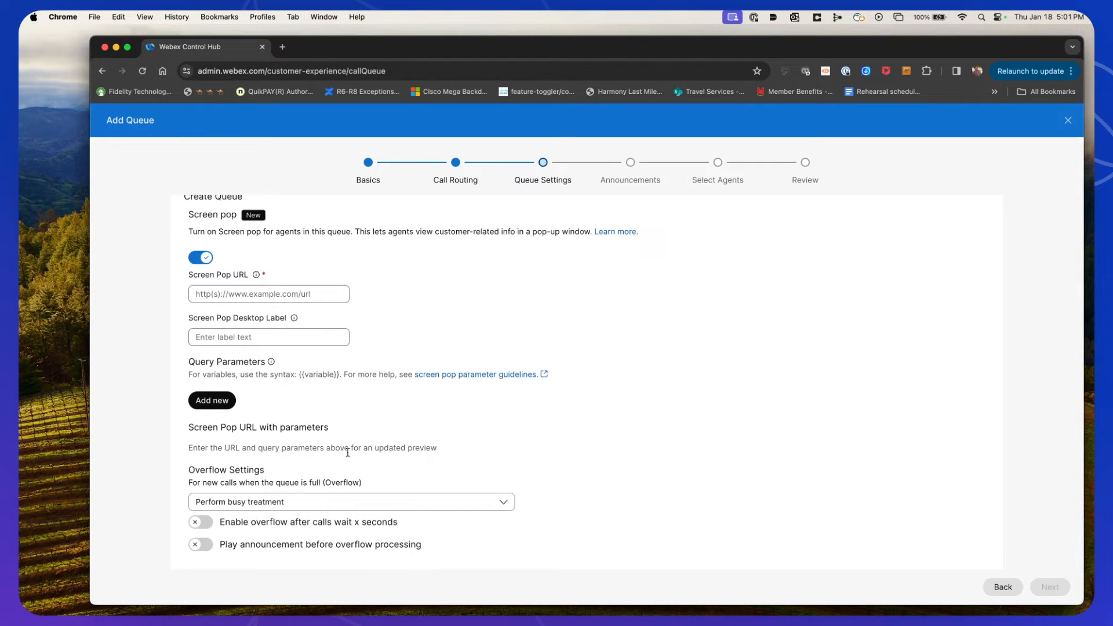
left_click(198, 261)
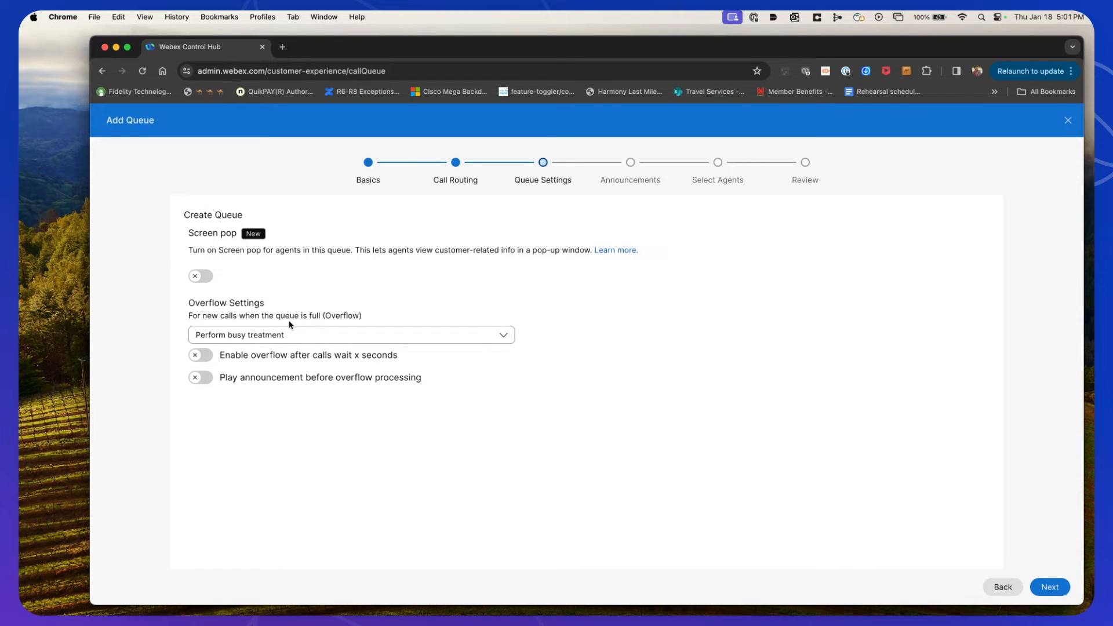
Keep Perform busy treatment as the overflow handling for new calls and continue to announcements
left_click(488, 342)
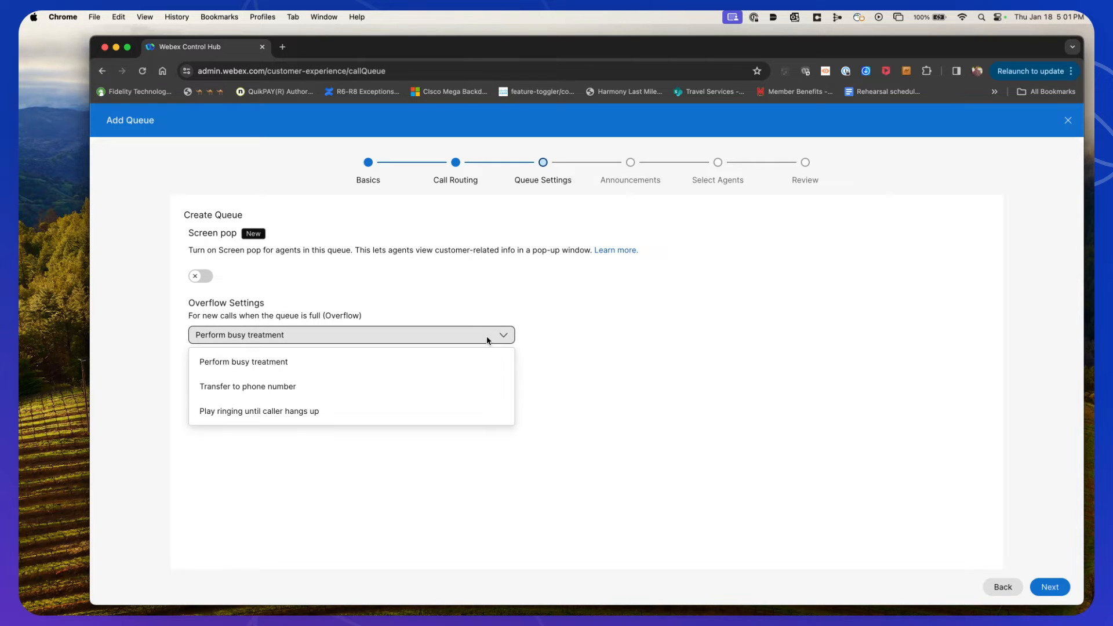
left_click(662, 388)
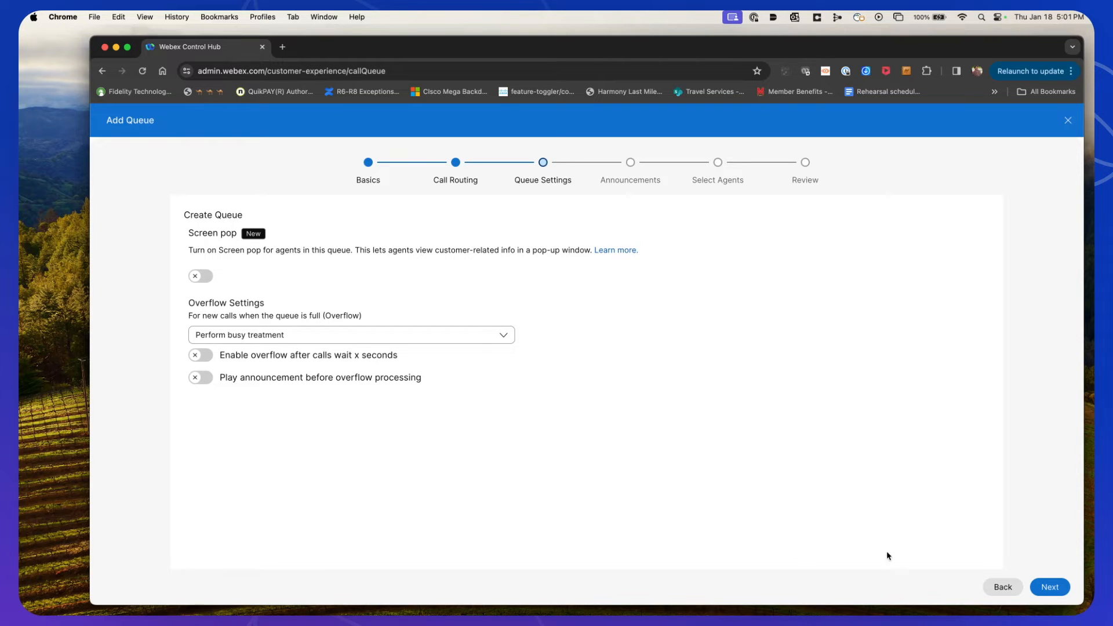
left_click(1050, 587)
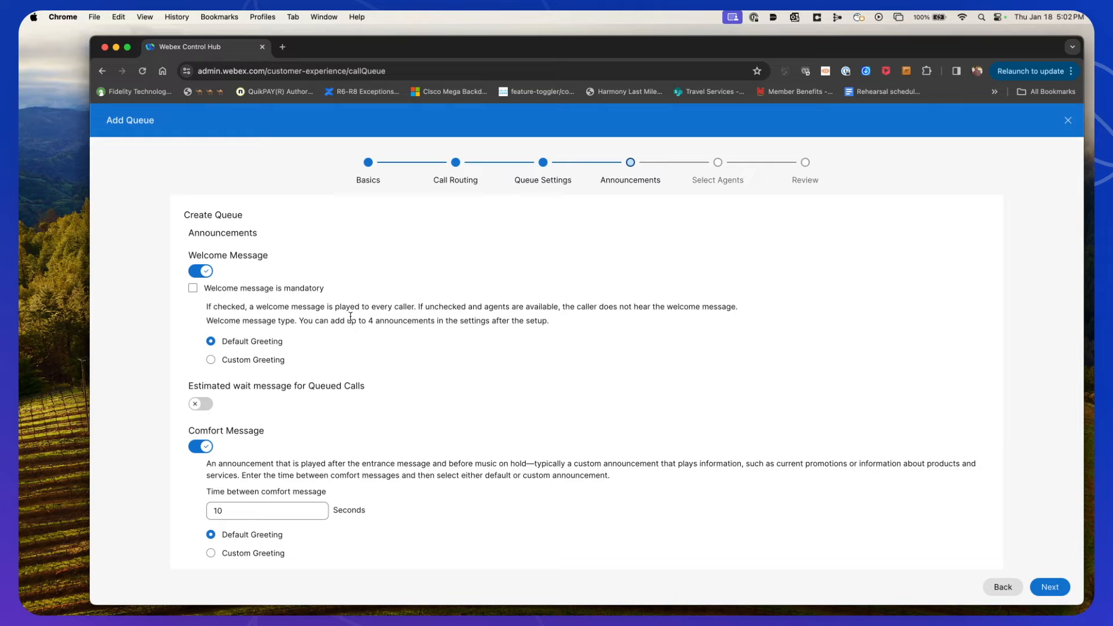
Review the welcome, comfort, hold music and whisper announcement options, keep the defaults, and continue to agent selection
left_click(211, 359)
scroll(461, 367, "down", 4)
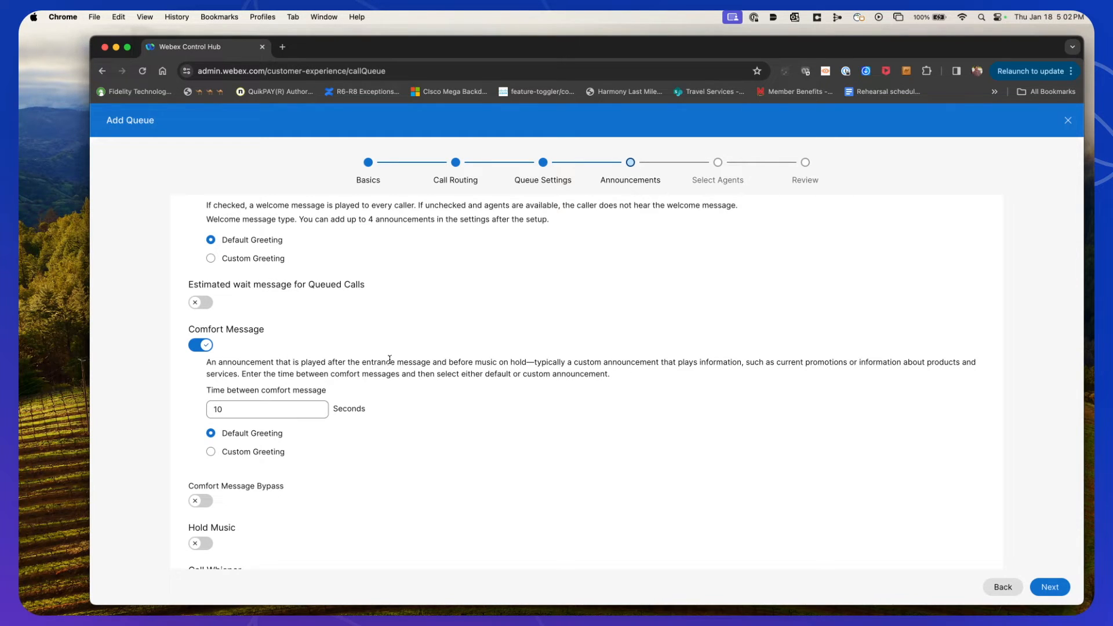
scroll(389, 359, "down", 2)
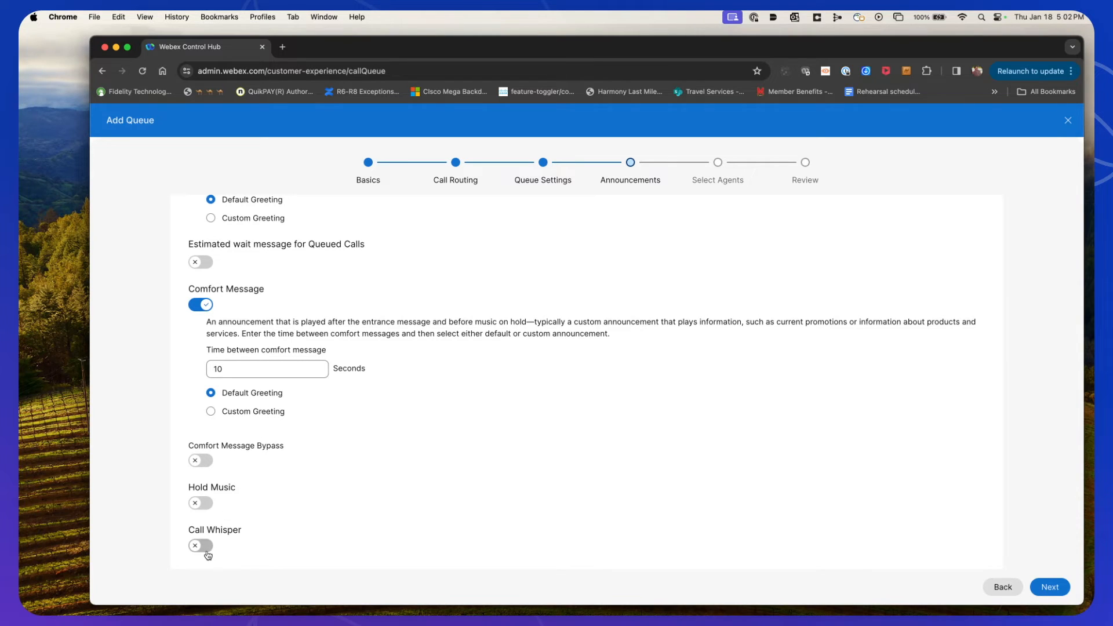
scroll(687, 491, "up", 5)
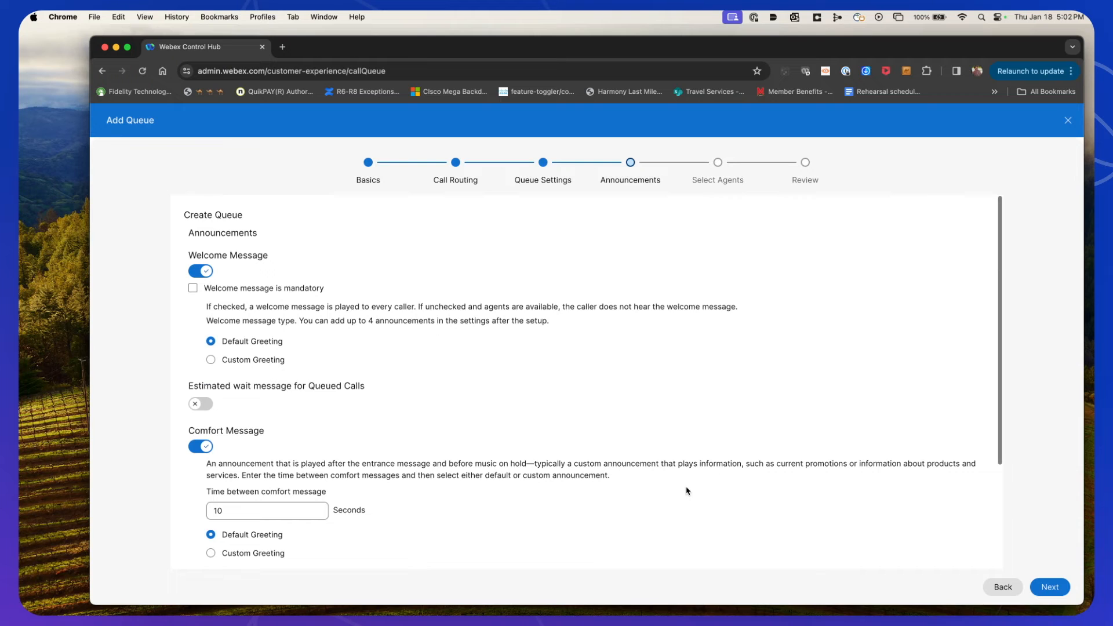
scroll(684, 487, "down", 4)
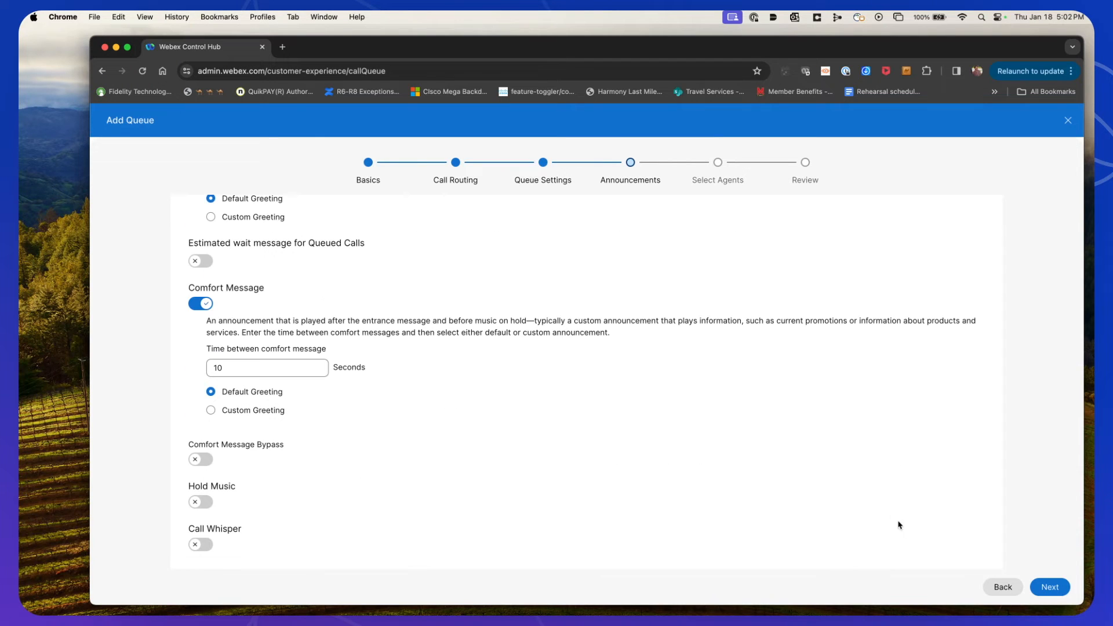
left_click(1053, 589)
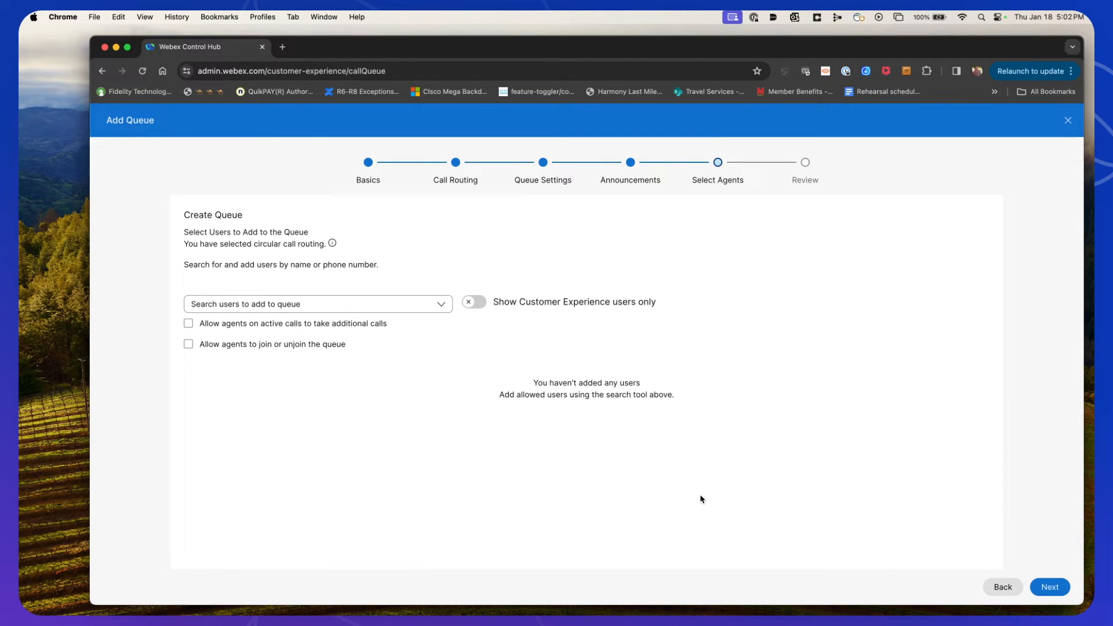
Add Supervisor Two and Agent Three as queue agents and continue with the trial subscription for the licence
left_click(443, 310)
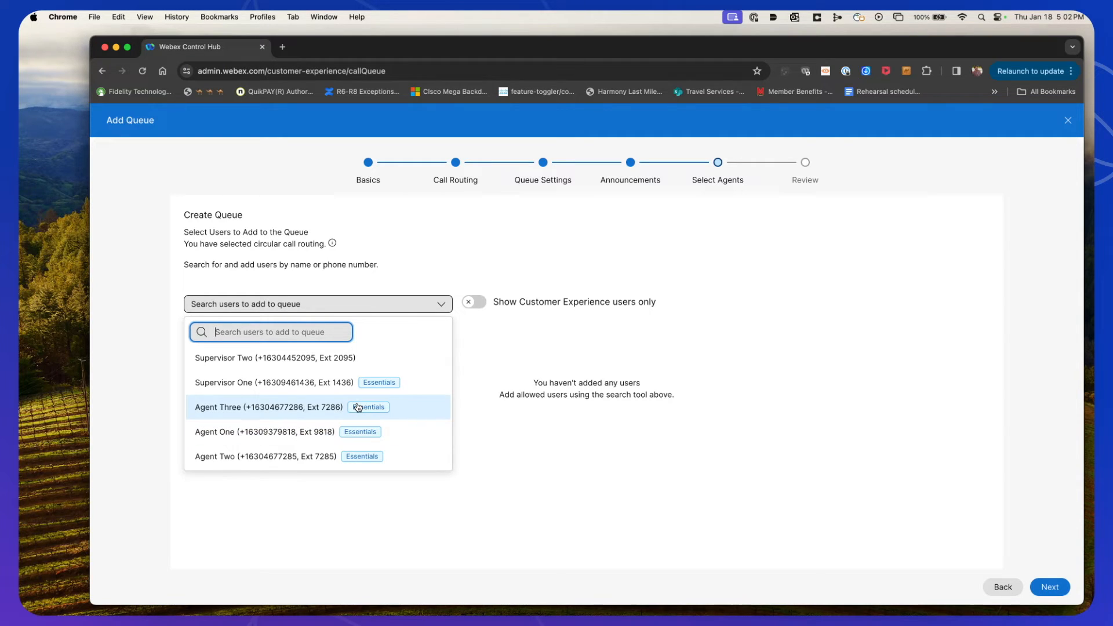
left_click(224, 362)
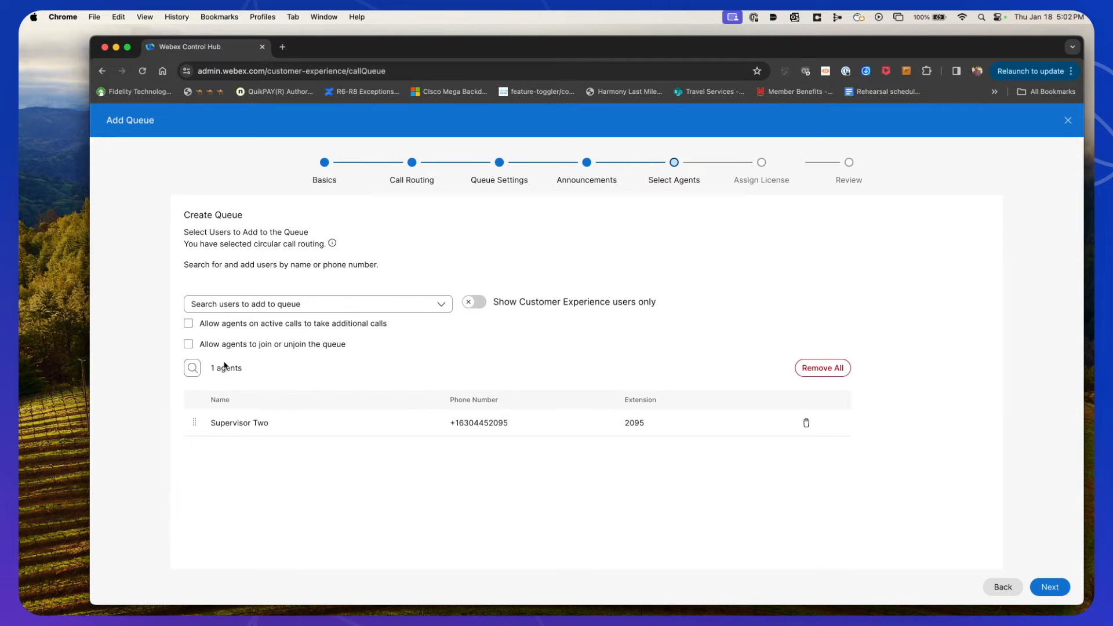
left_click(442, 304)
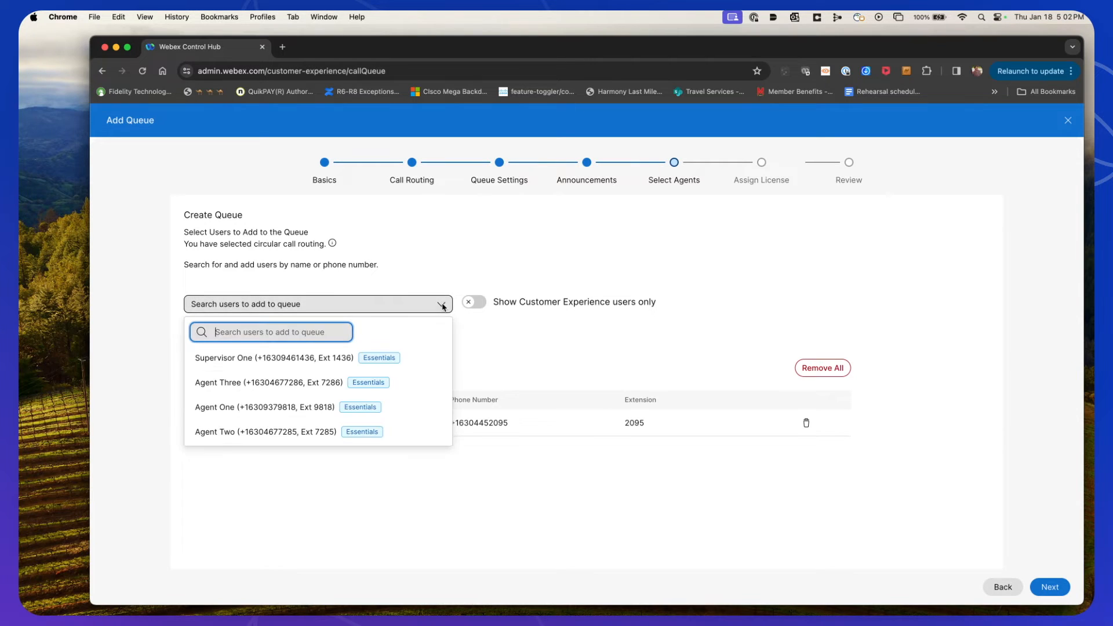
left_click(268, 383)
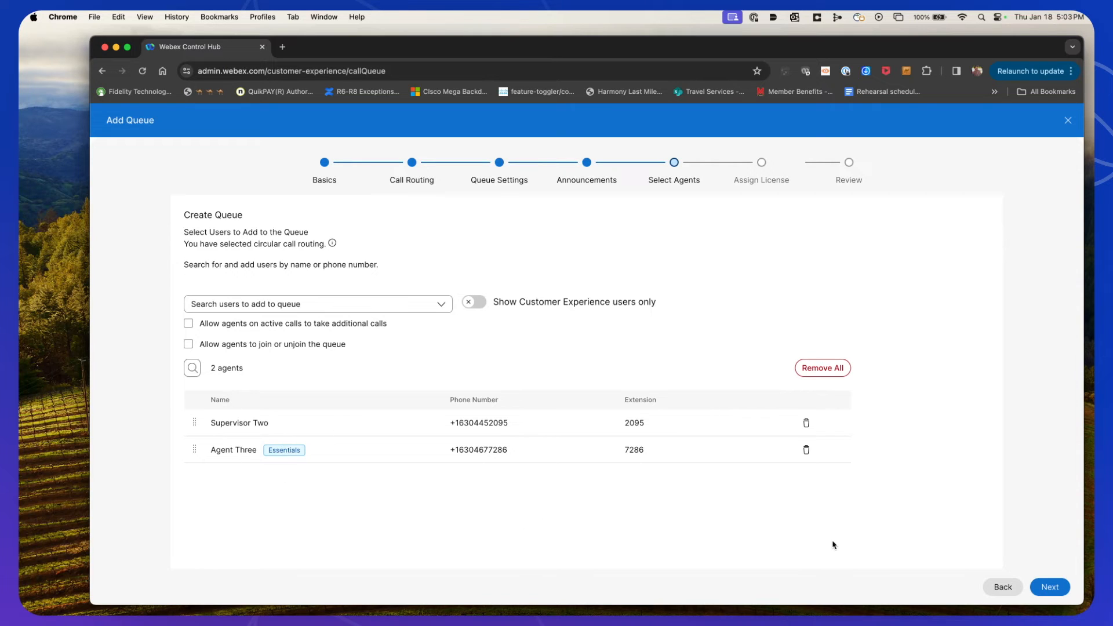
left_click(1050, 587)
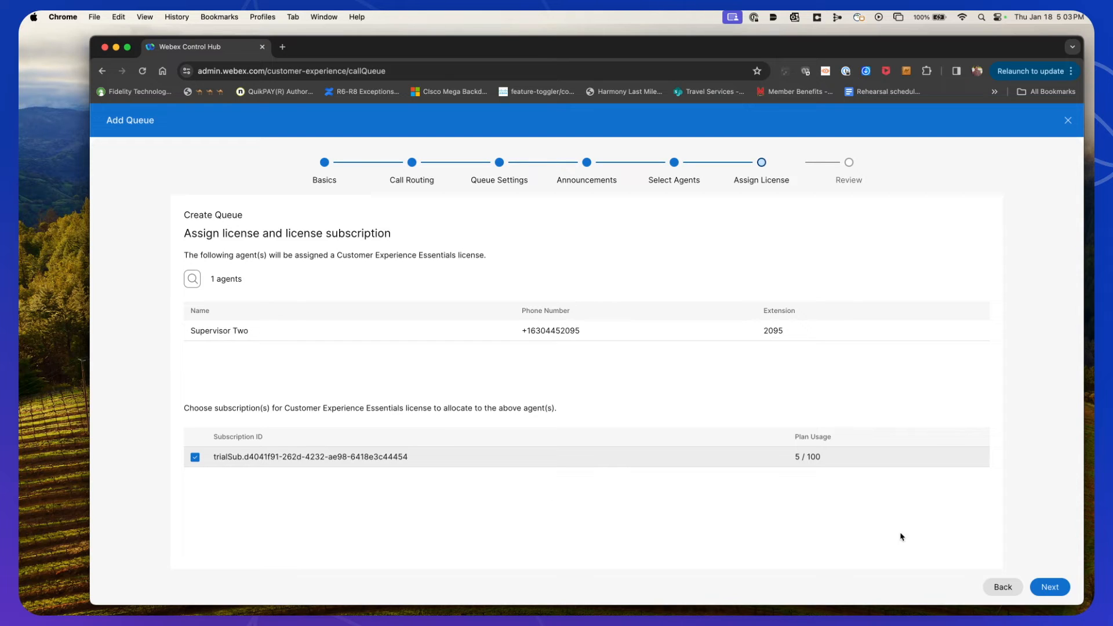
left_click(1050, 588)
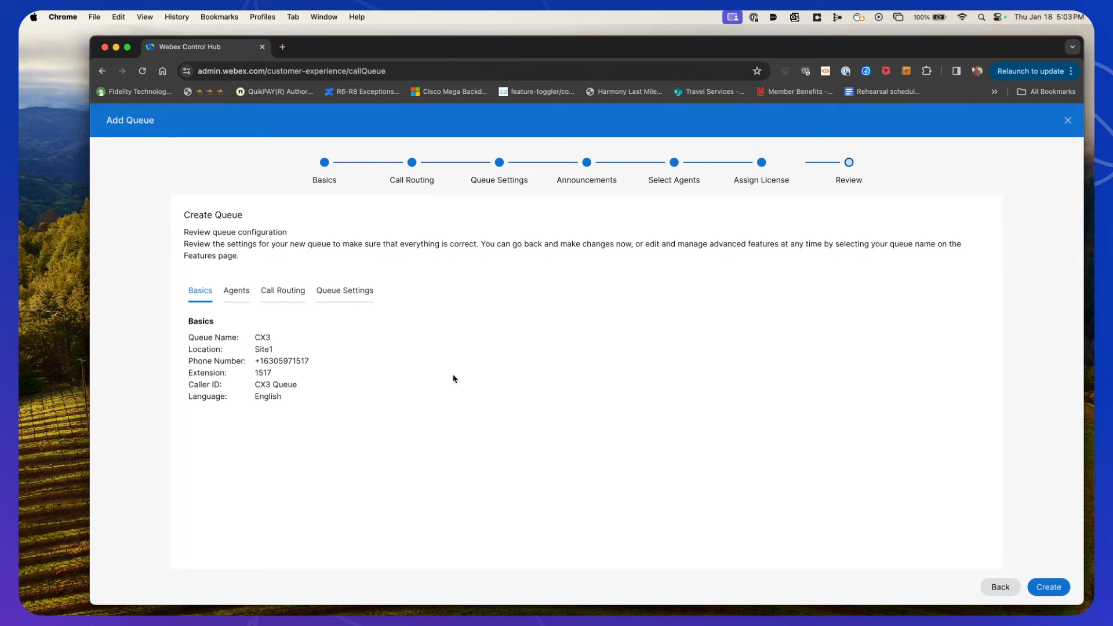
Review the queue configuration across the Basics, Agents, Call Routing and Queue Settings tabs
left_click_drag(189, 339, 309, 398)
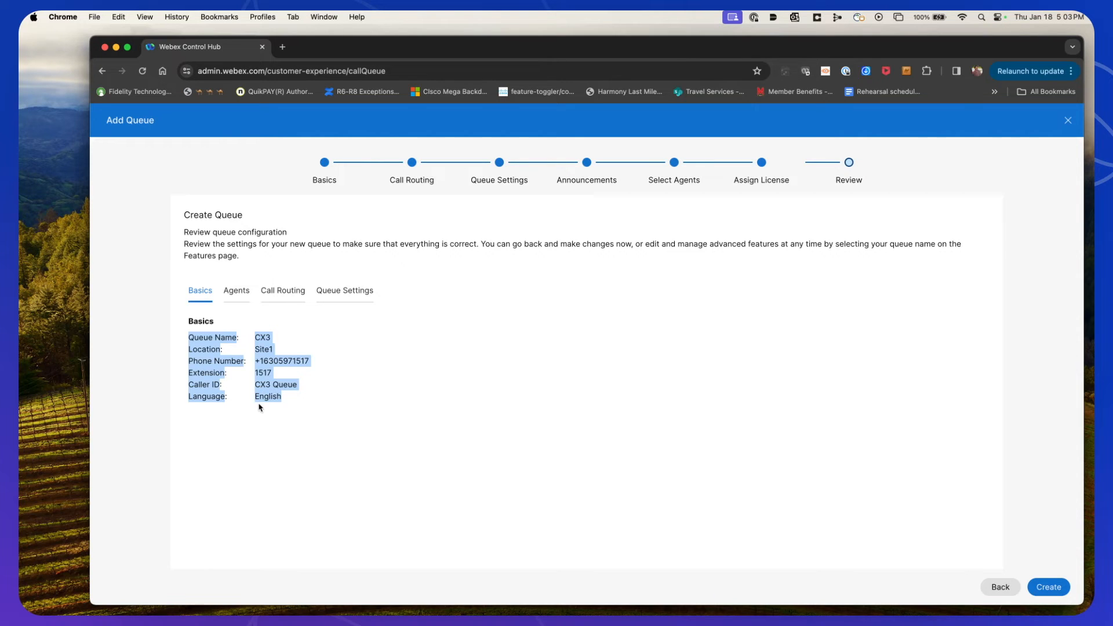
left_click(236, 291)
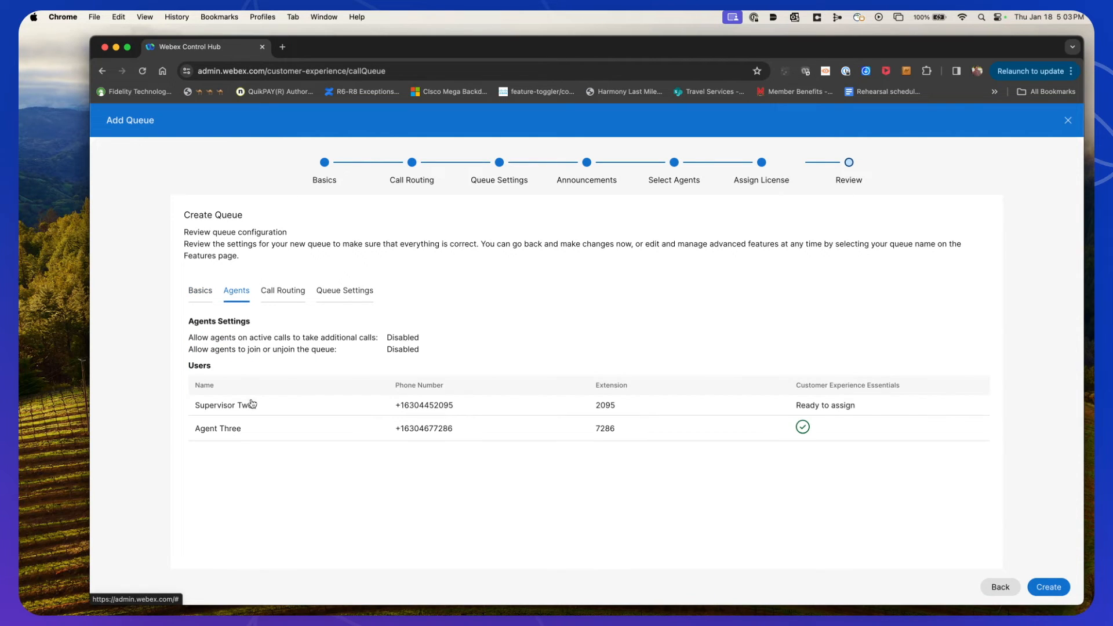
left_click(287, 292)
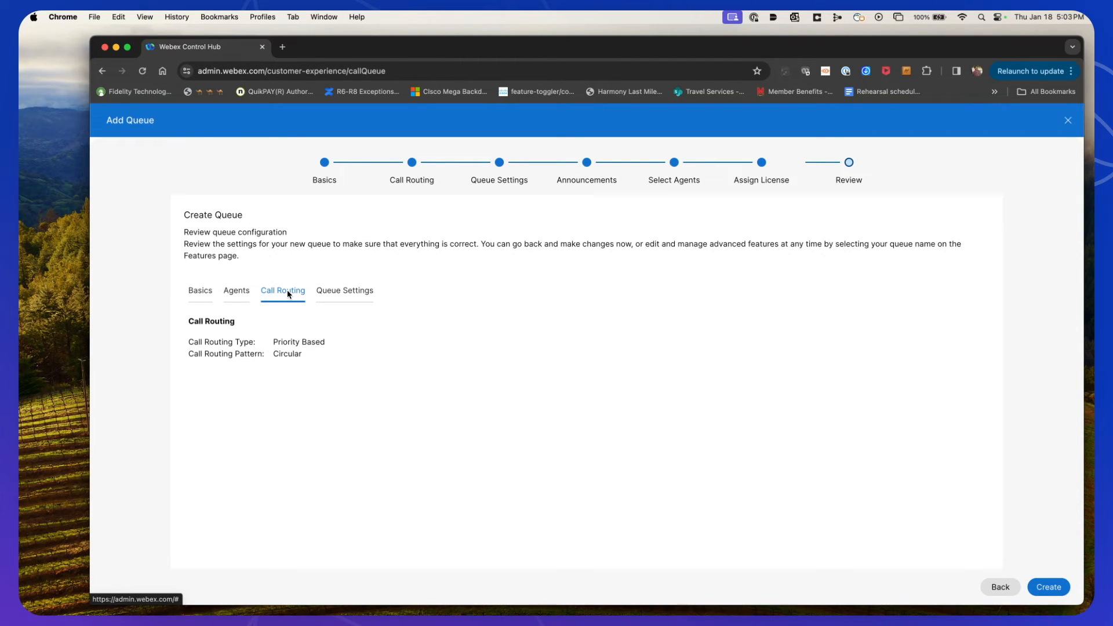
left_click(359, 296)
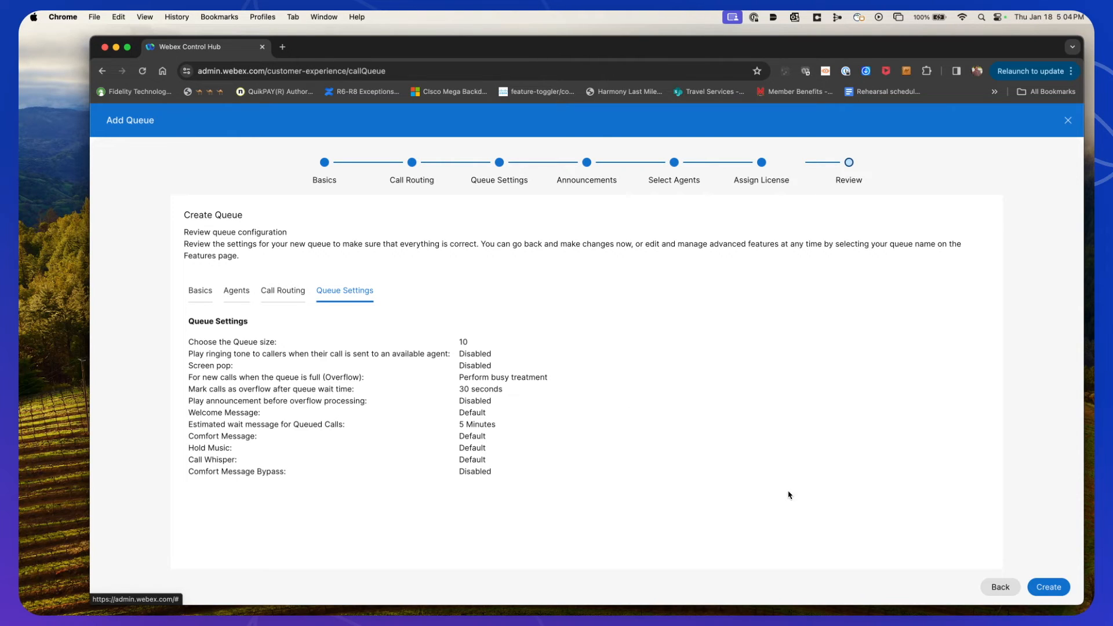
Create the CX3 queue, dismiss the confirmation notice, and exit the wizard
left_click(1049, 587)
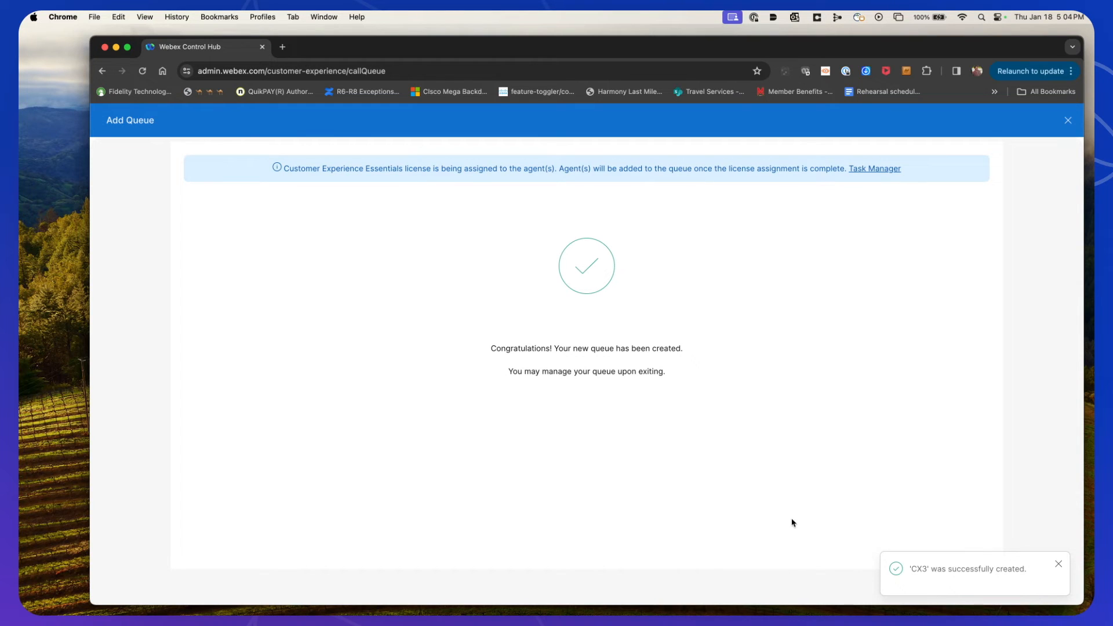
left_click(1058, 538)
left_click(1057, 567)
left_click(1049, 587)
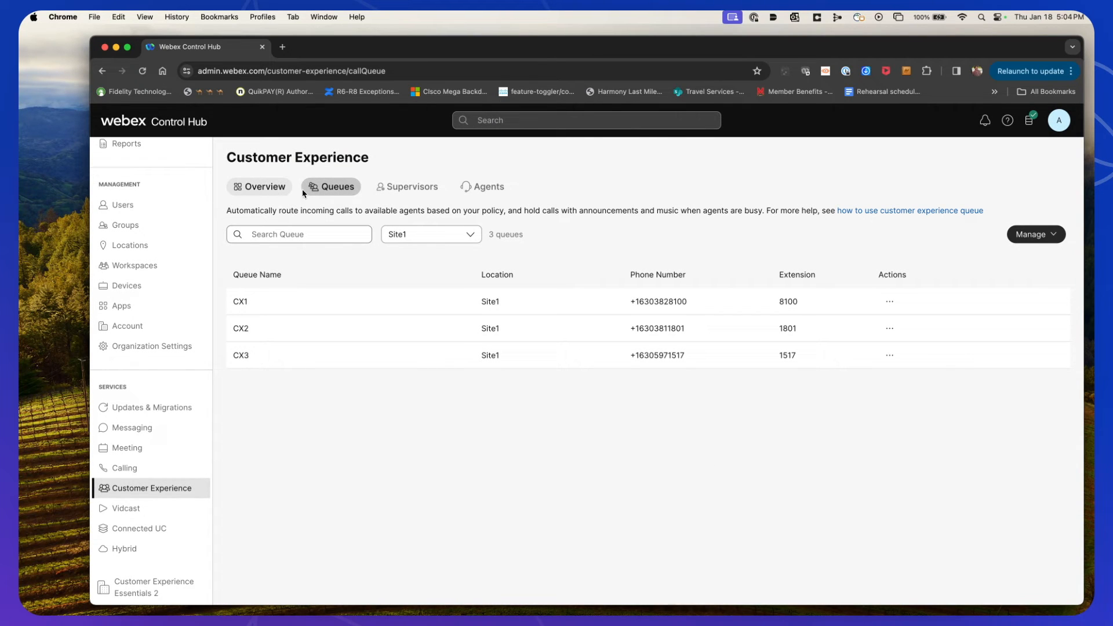
Start adding a new supervisor and select Supervisor Two as the user
left_click(407, 188)
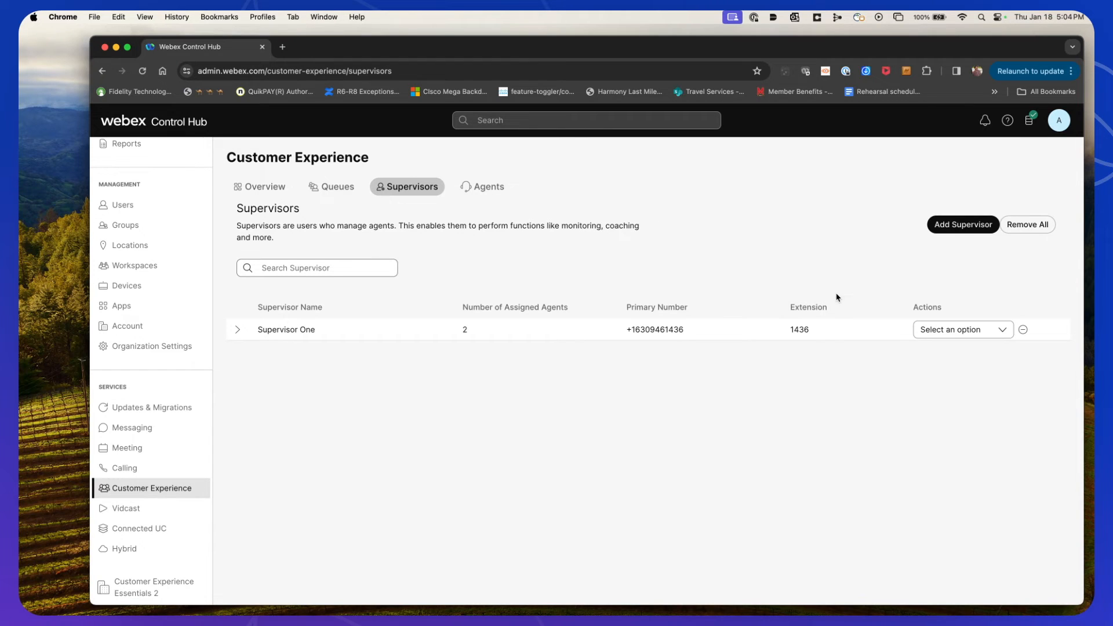
left_click(961, 231)
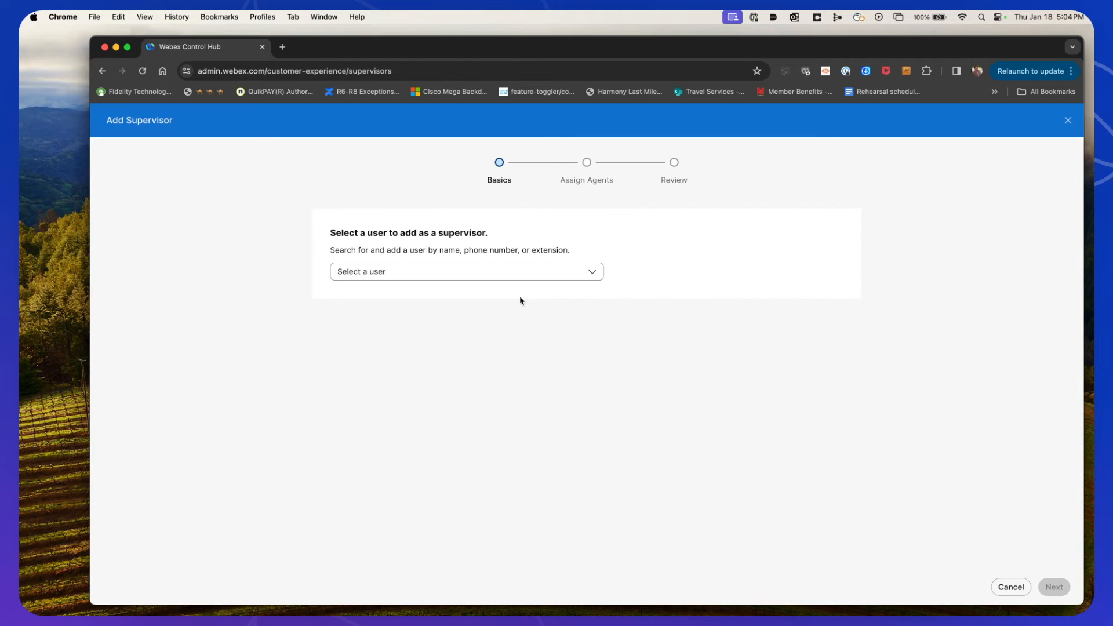
left_click(499, 279)
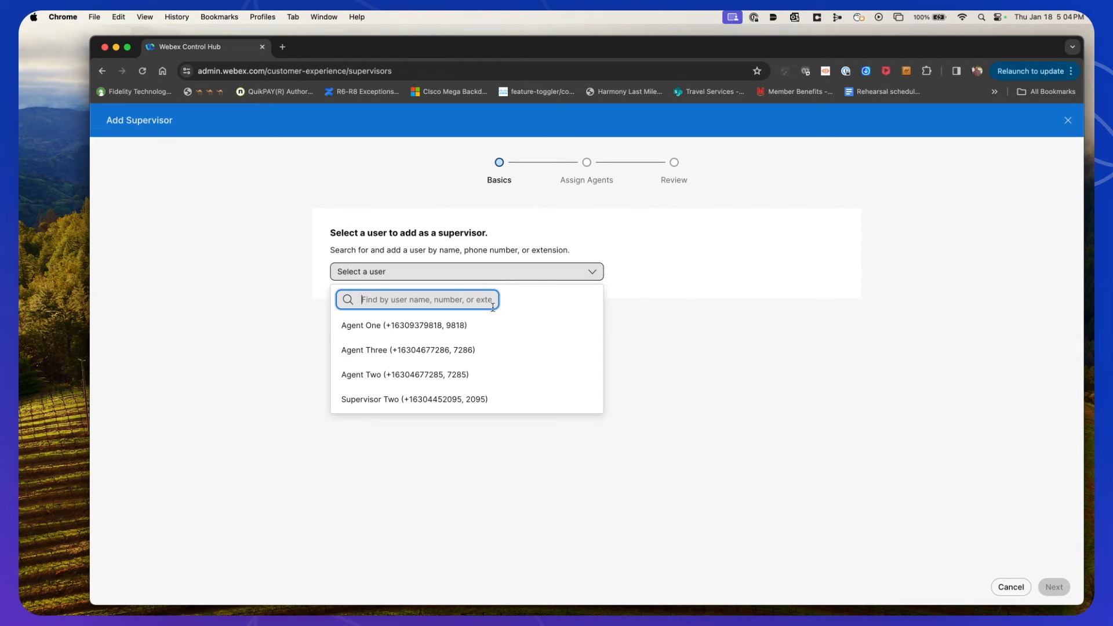
left_click(415, 400)
left_click(1056, 587)
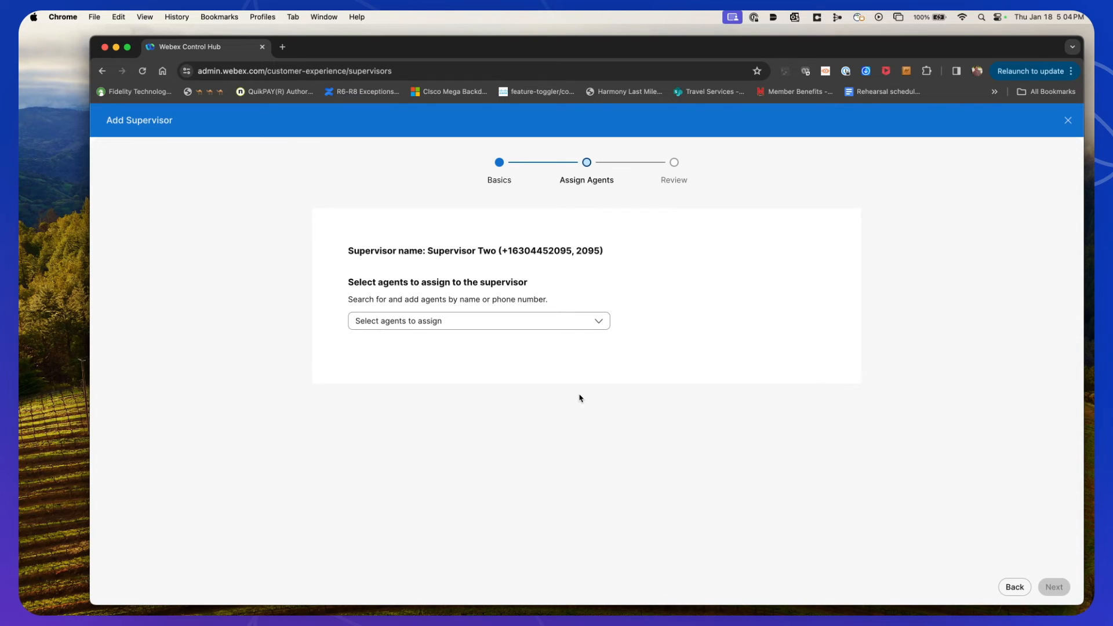
Assign Agent One, Agent Two and Agent Three to Supervisor Two and add the supervisor
left_click(453, 328)
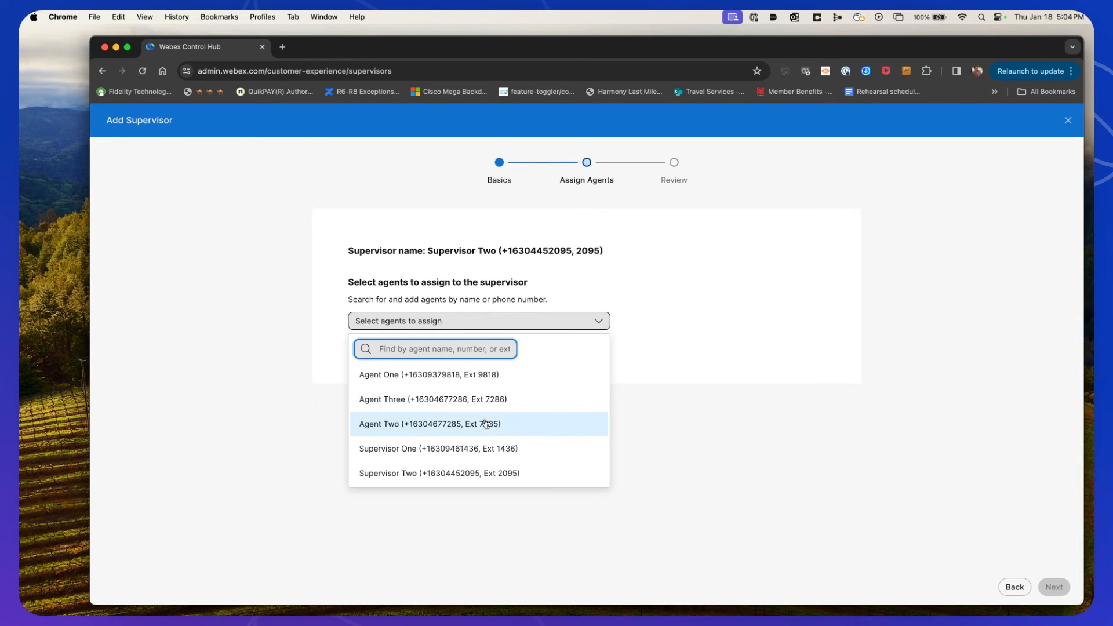
left_click(405, 375)
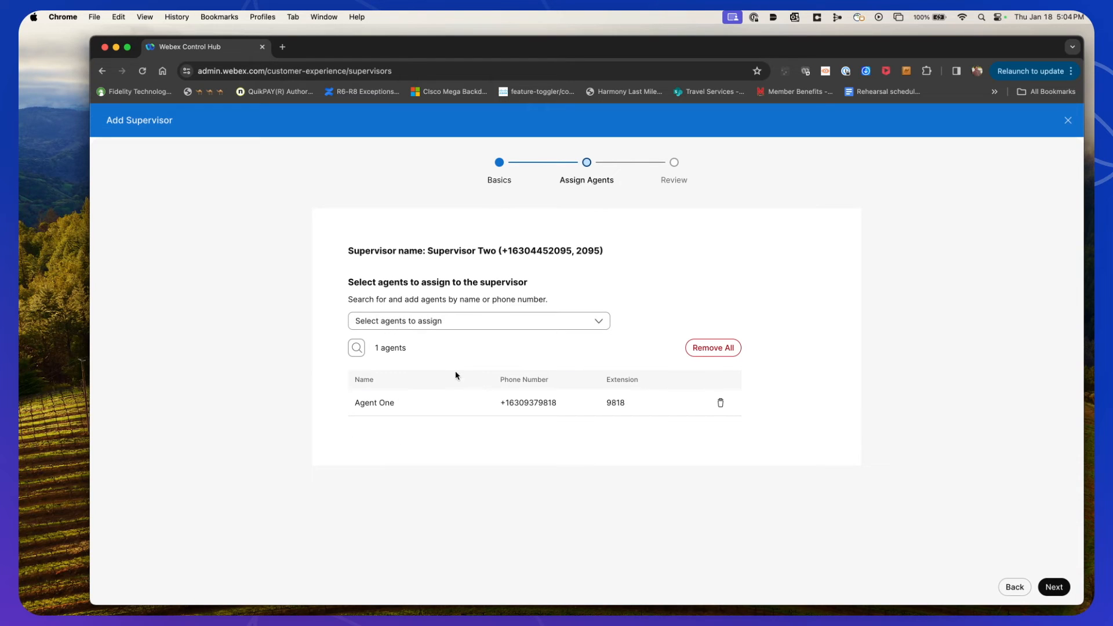
left_click(418, 325)
left_click(398, 399)
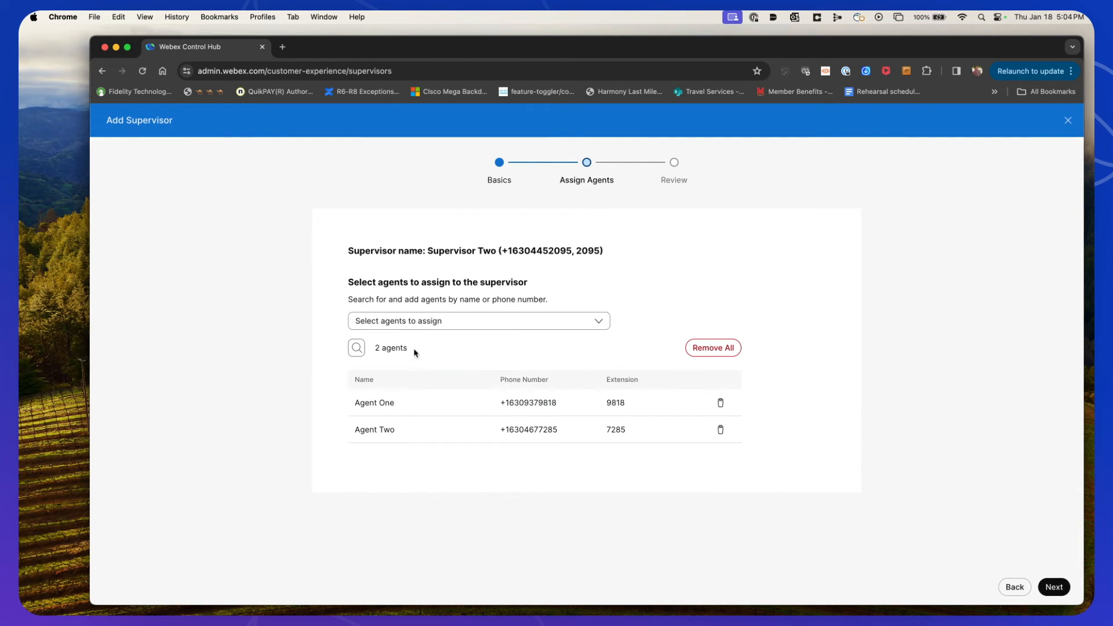
left_click(415, 324)
left_click(409, 372)
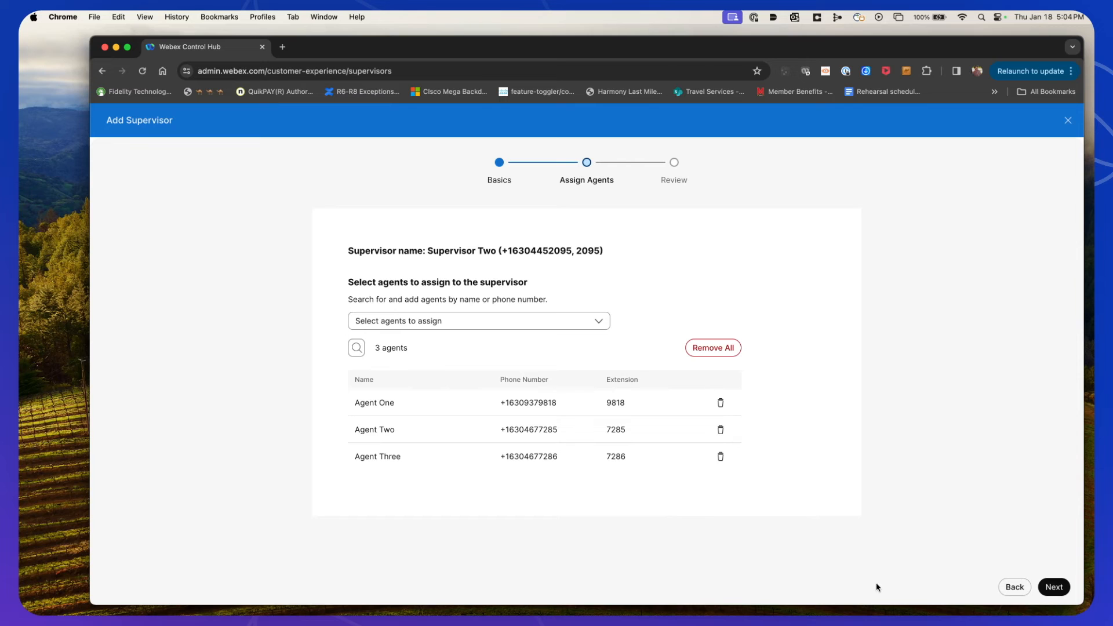
left_click(1065, 590)
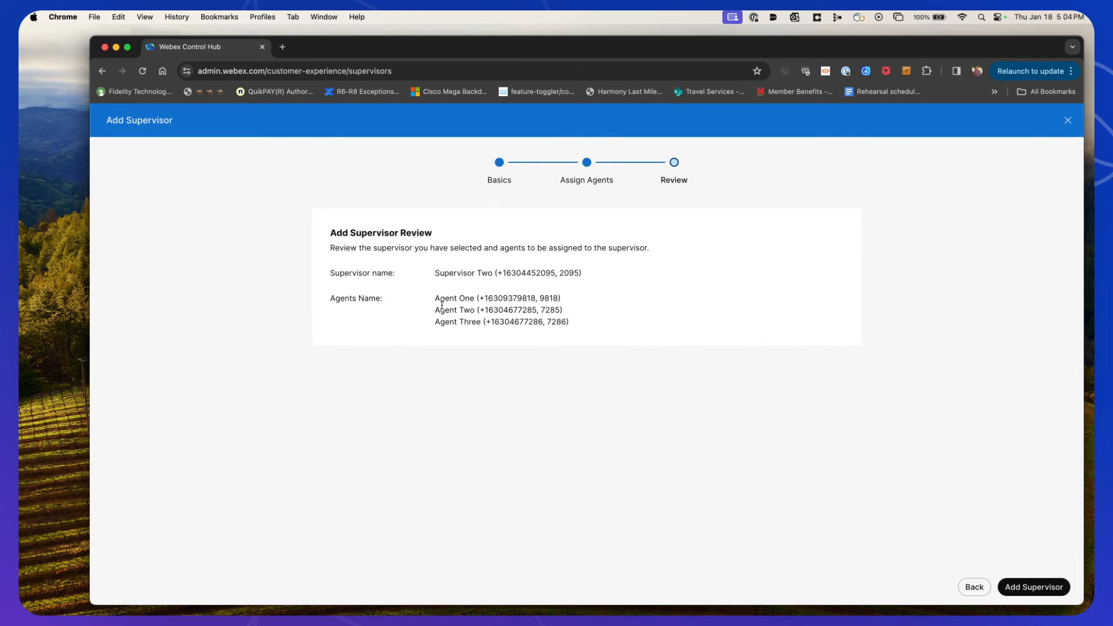
left_click_drag(437, 298, 611, 326)
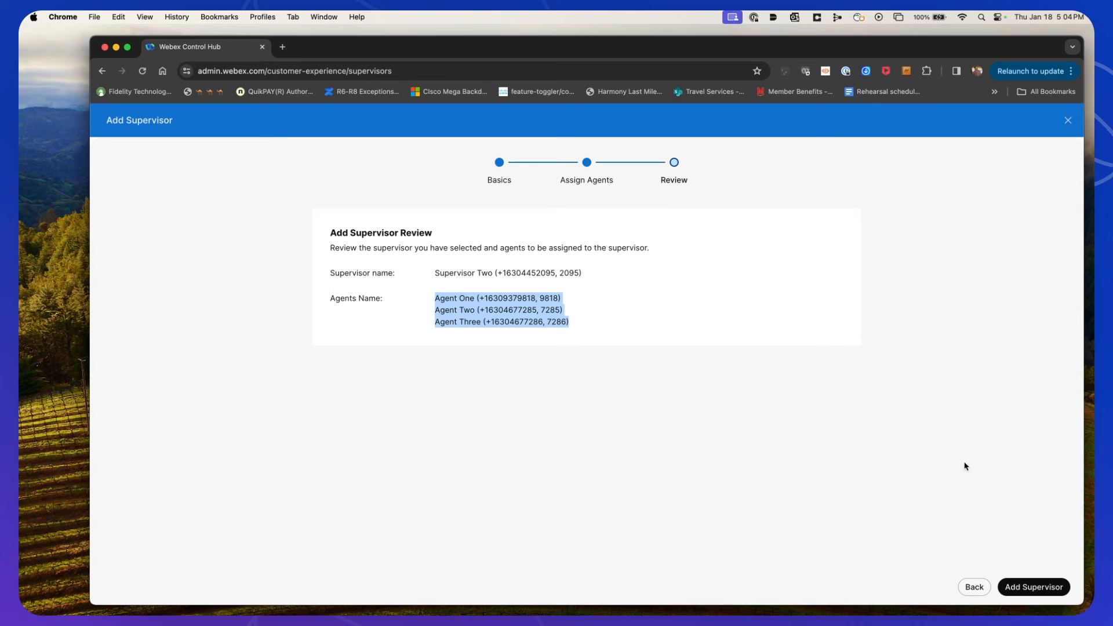
left_click(1026, 588)
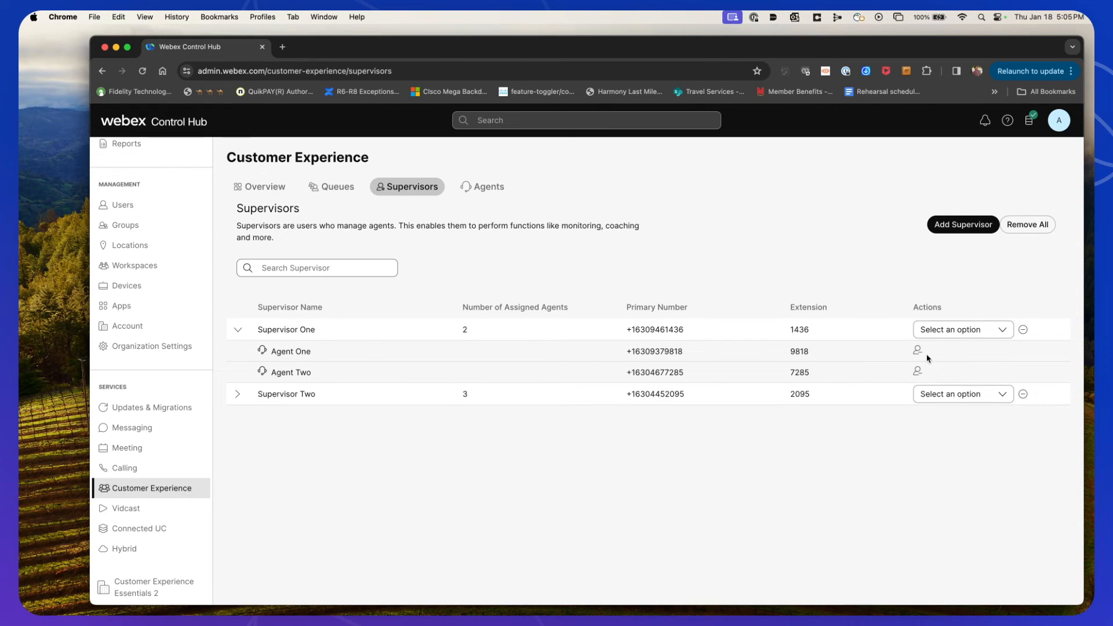
Review the agents available to assign to Supervisor One, then view the Agents list
left_click(999, 330)
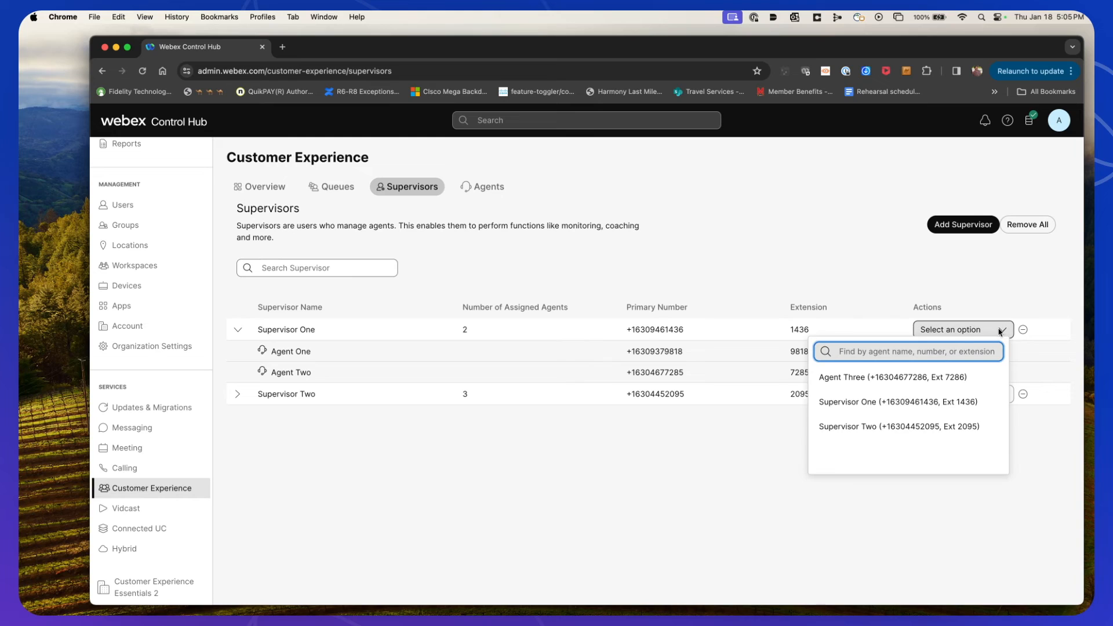
left_click(722, 444)
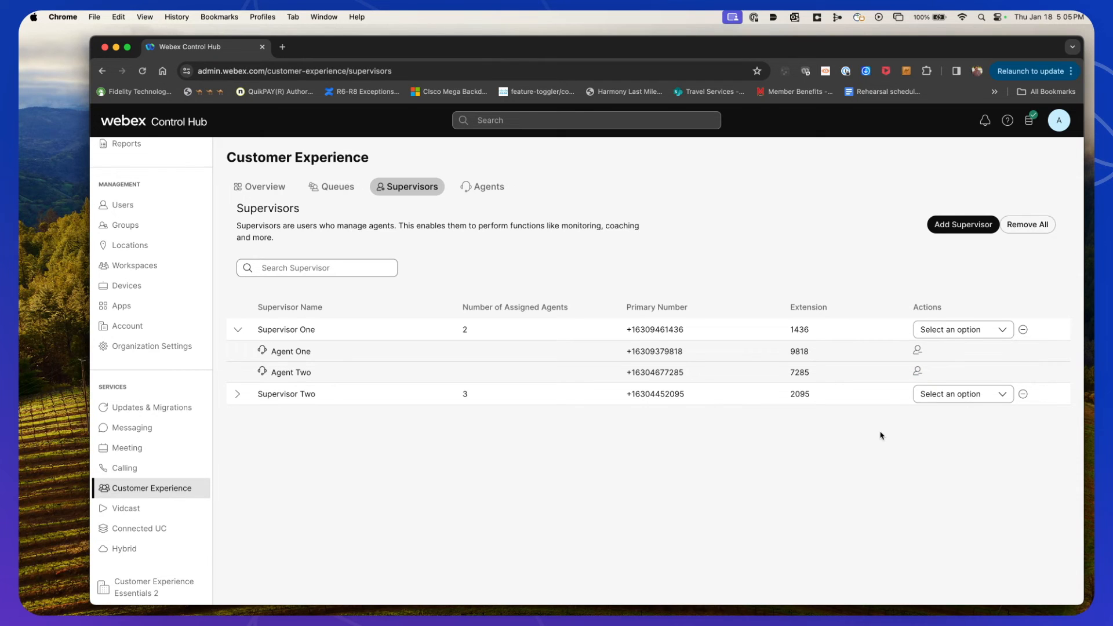
left_click(496, 189)
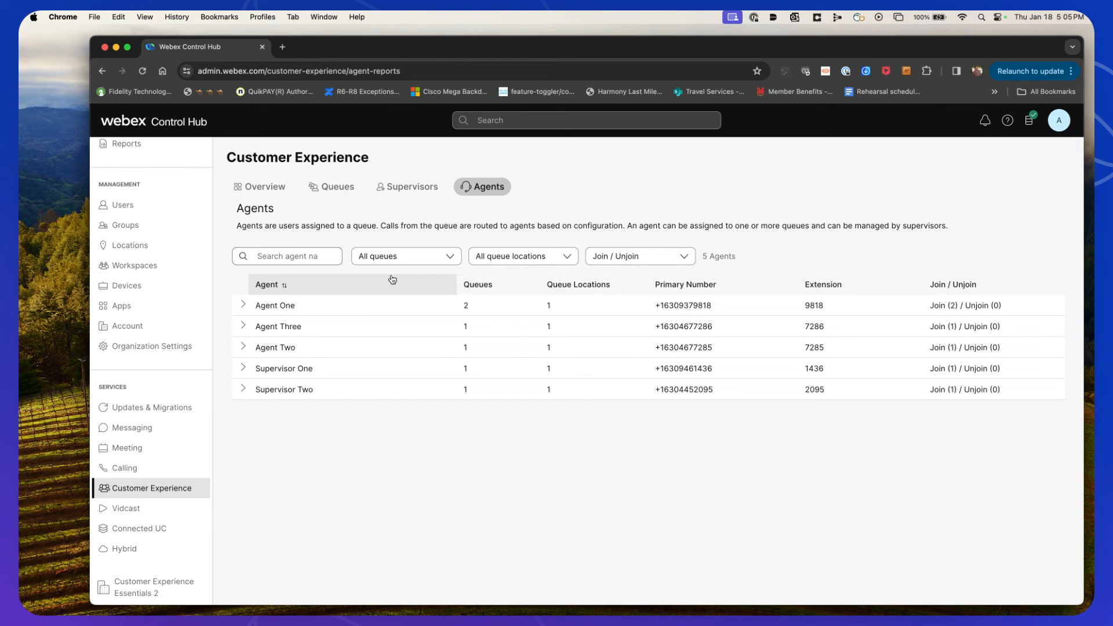
Open the CX1 queue's screen pop settings to review its URL, desktop label and query parameters
left_click(335, 188)
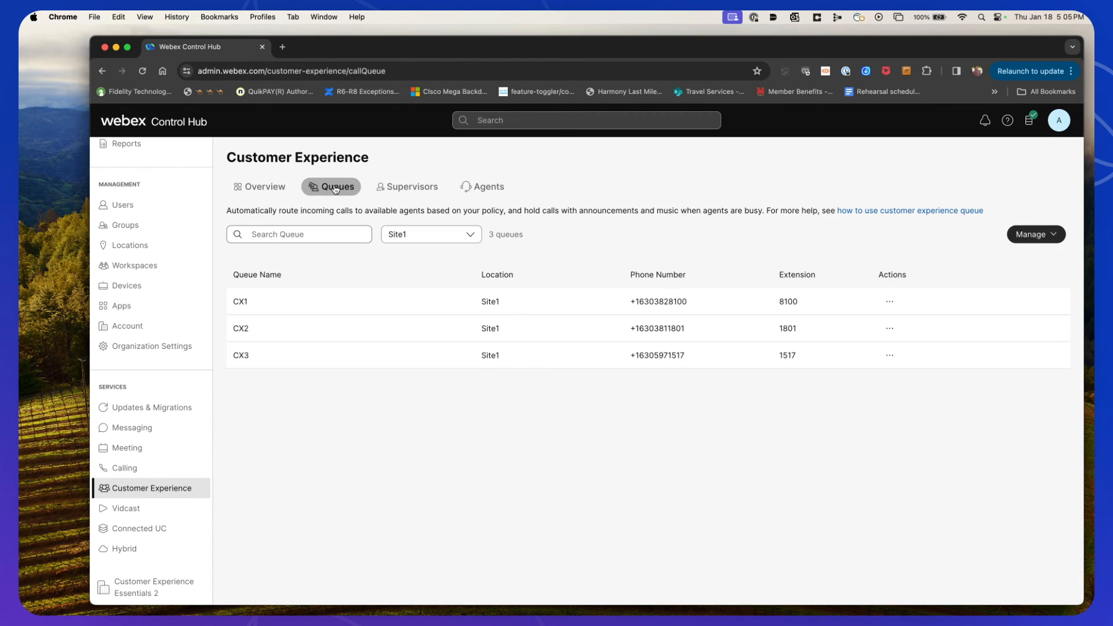
left_click(247, 305)
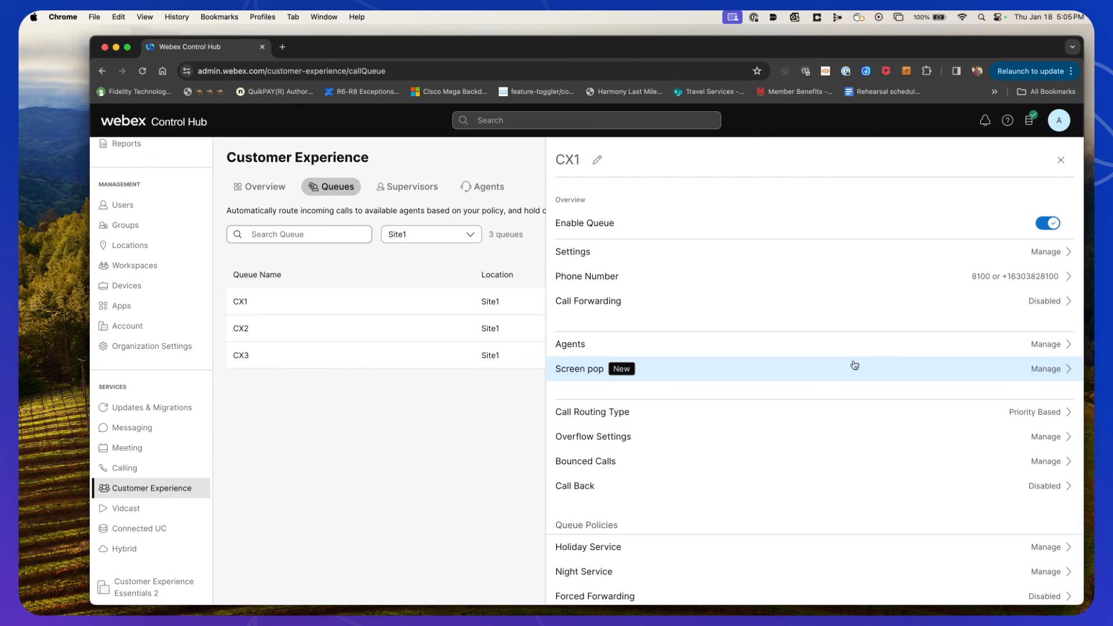
left_click(595, 369)
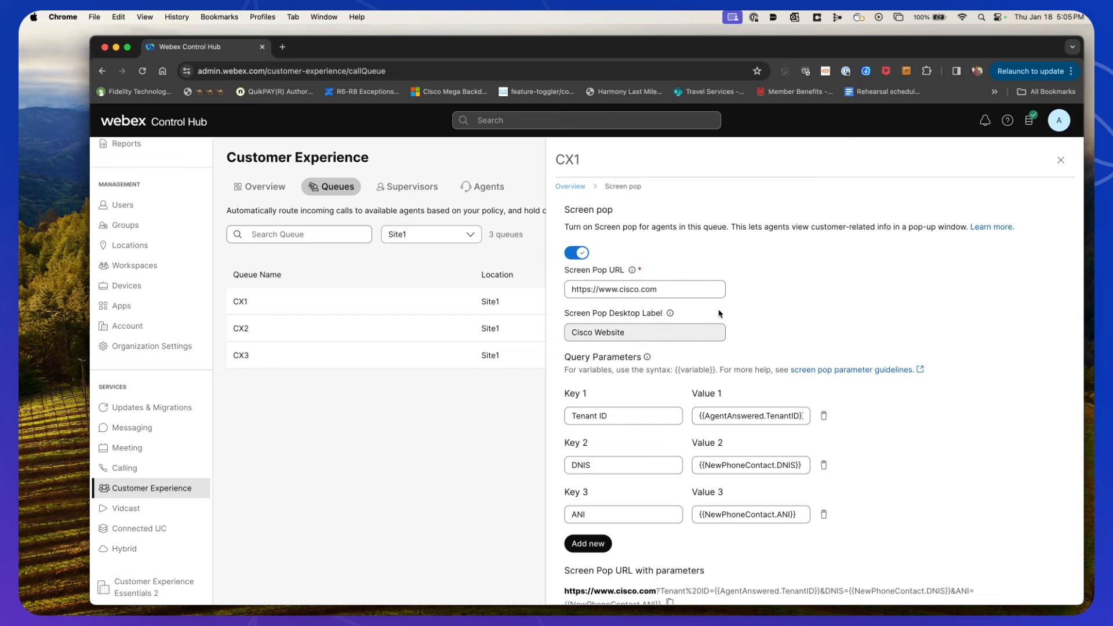
scroll(799, 311, "left", 5)
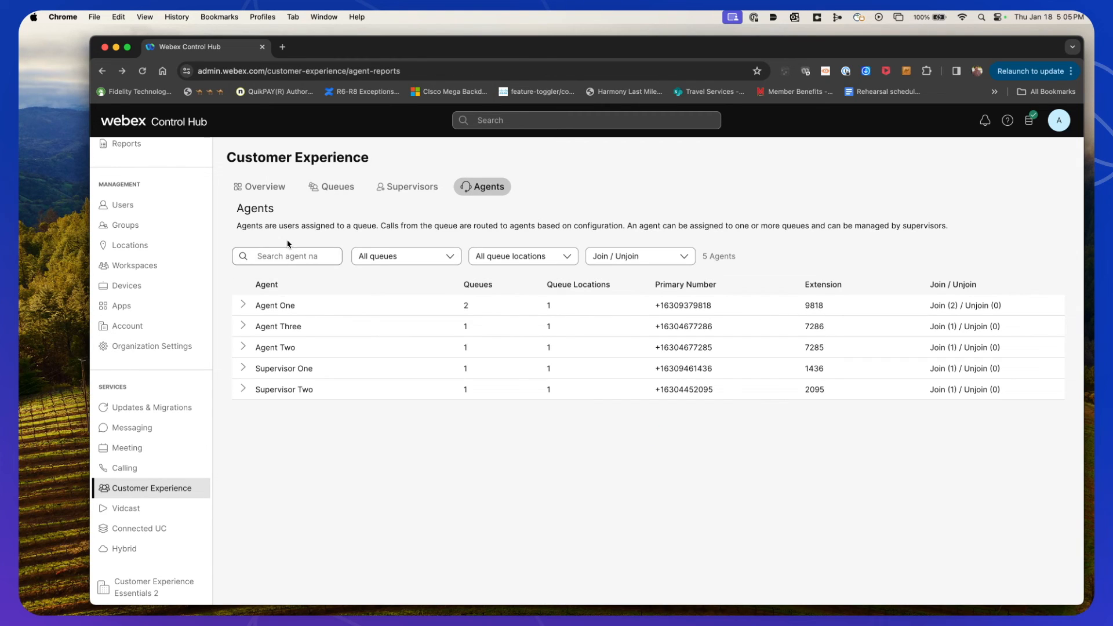
left_click(312, 189)
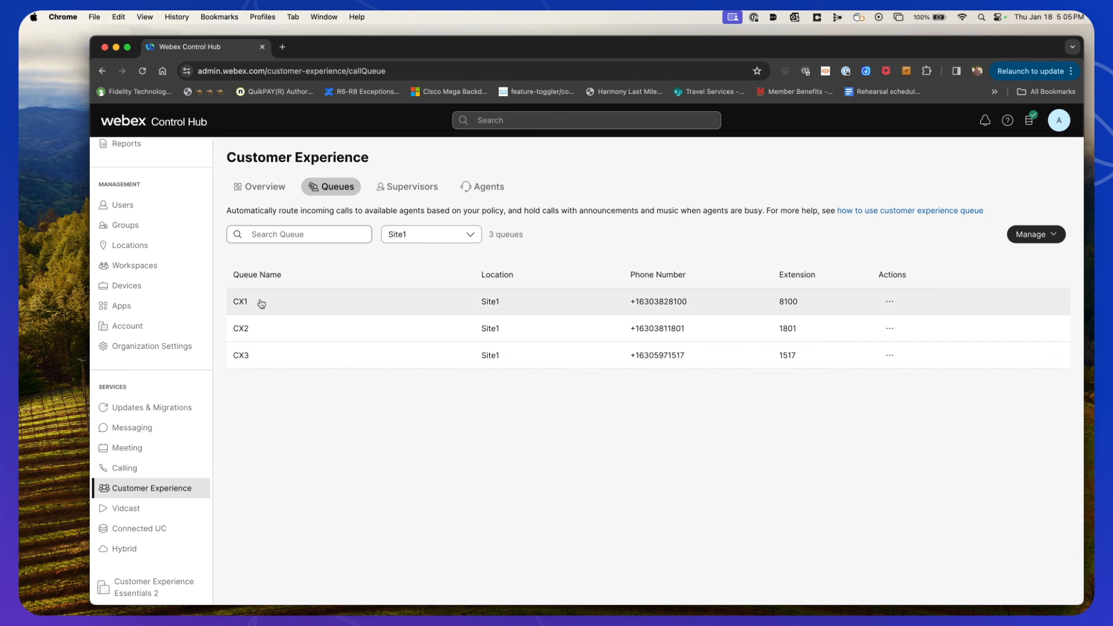
left_click(257, 302)
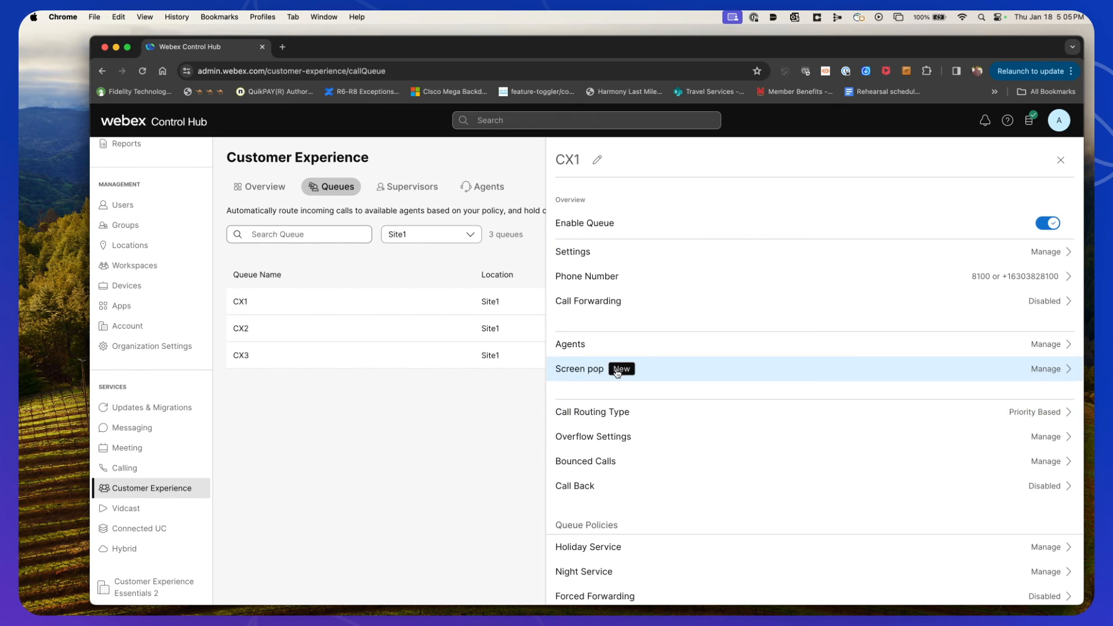
left_click(618, 371)
scroll(820, 374, "down", 1)
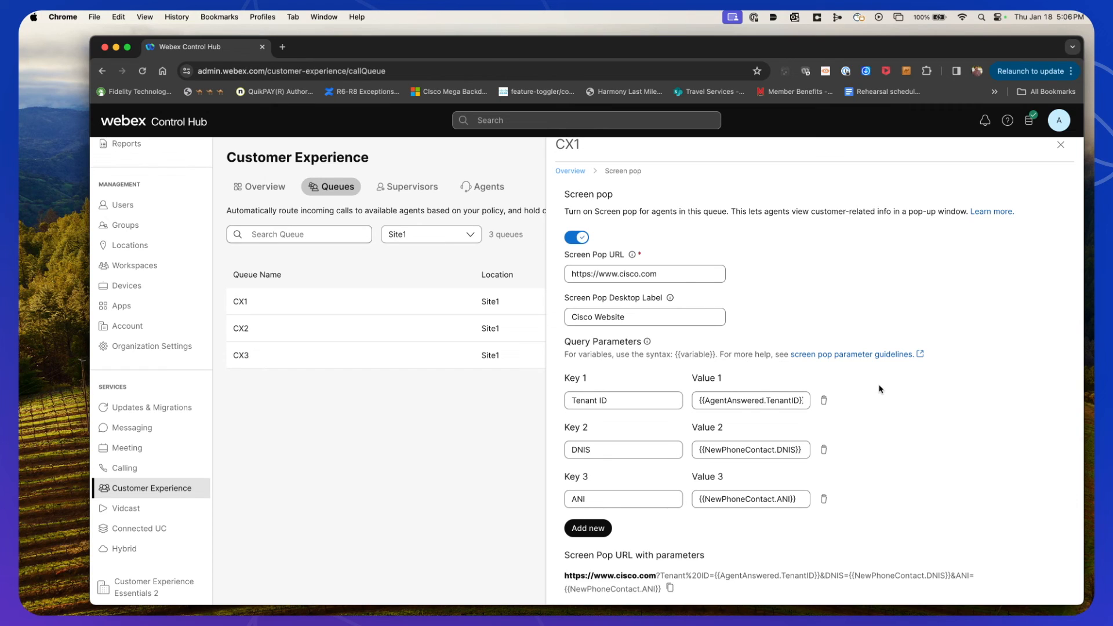
Open the screen pop parameter guidelines in a new tab and read the queue creation and variable descriptions
right_click(849, 355)
left_click(873, 362)
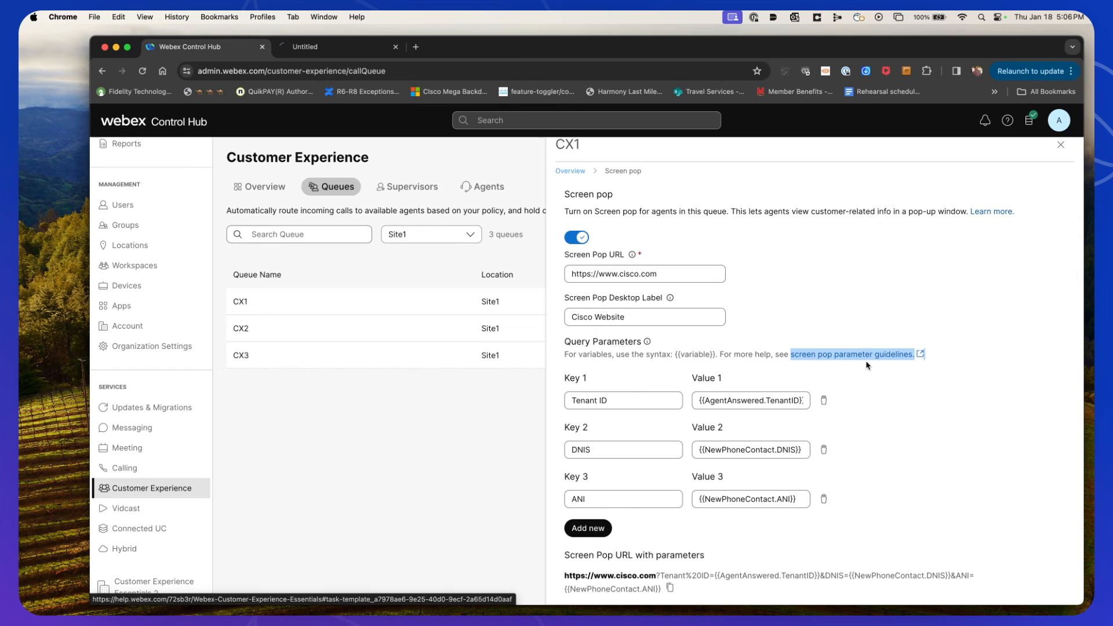
key("ctrl+Tab")
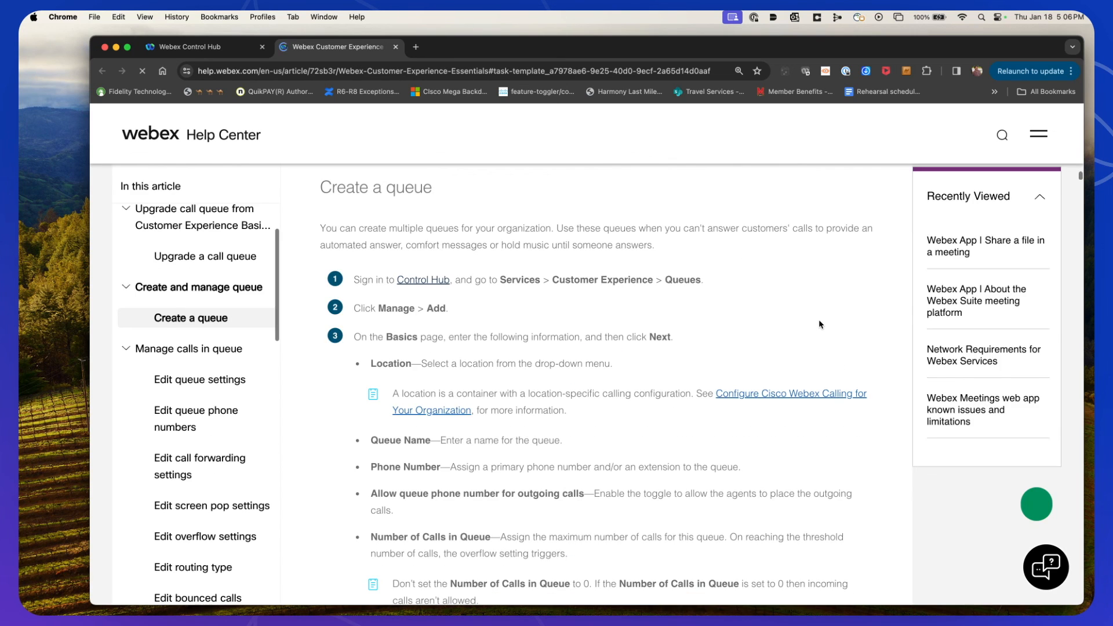
scroll(815, 325, "down", 15)
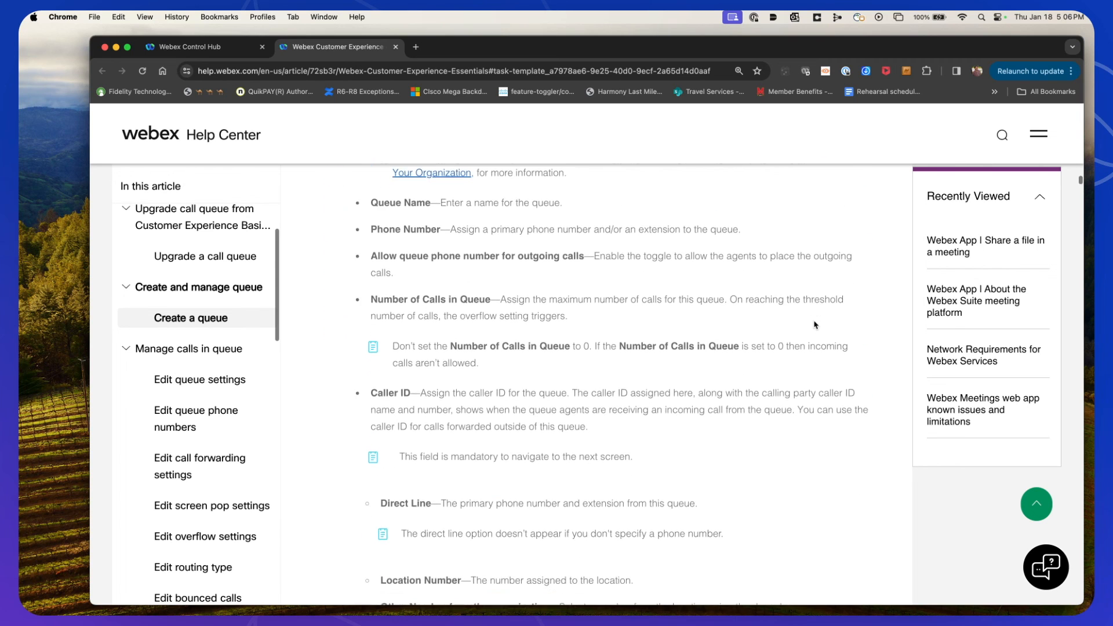
scroll(814, 326, "down", 12)
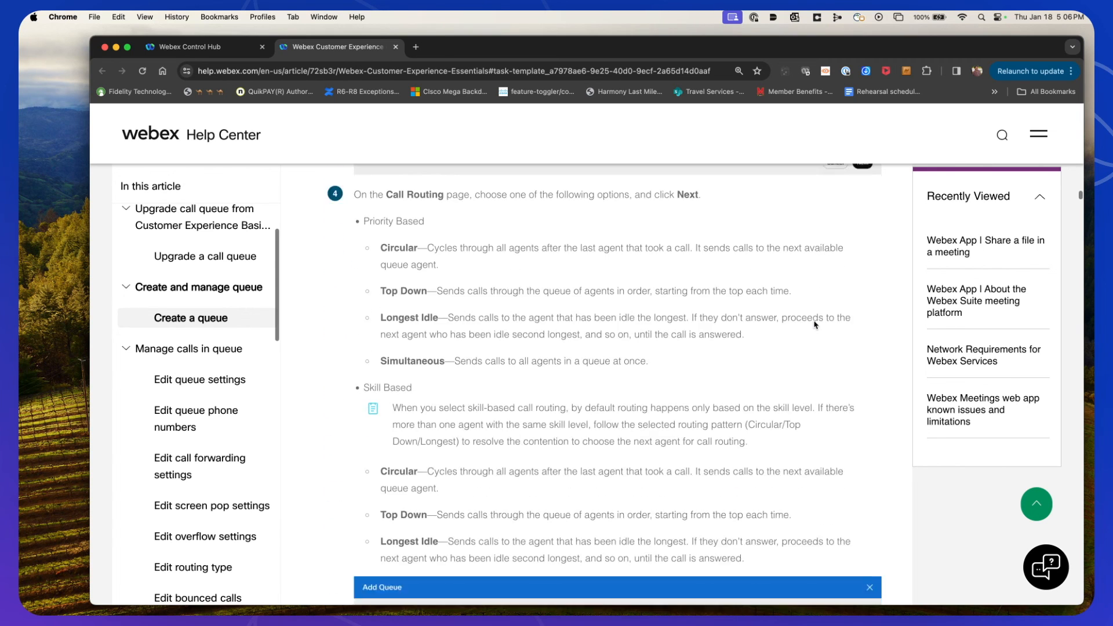
scroll(814, 324, "down", 10)
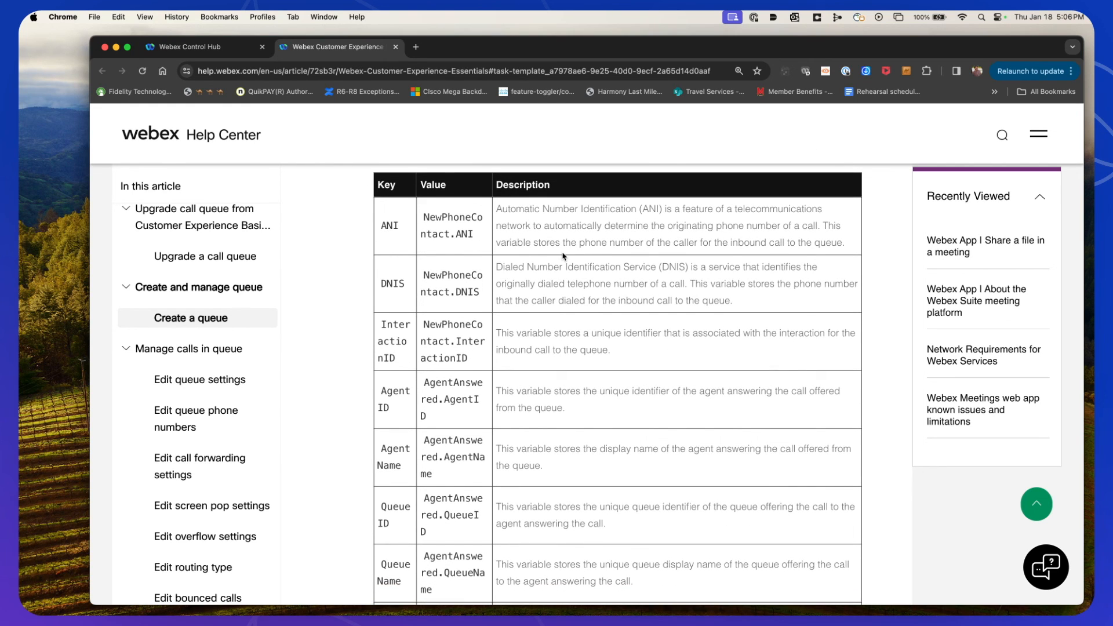
scroll(562, 256, "down", 5)
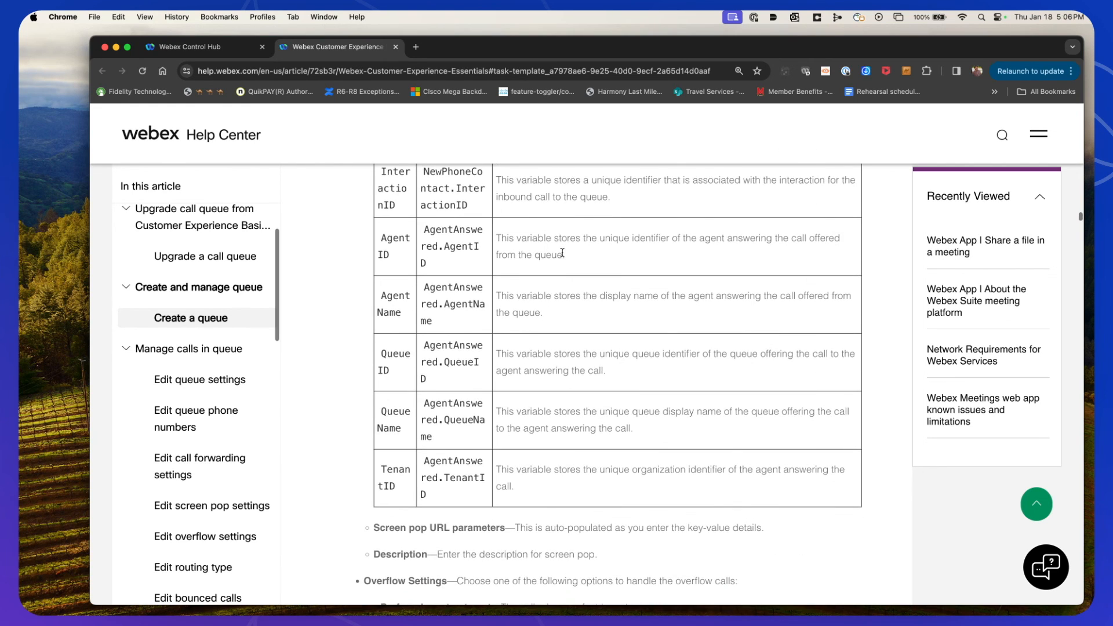
Return to Control Hub and close the CX1 queue panel
left_click(210, 50)
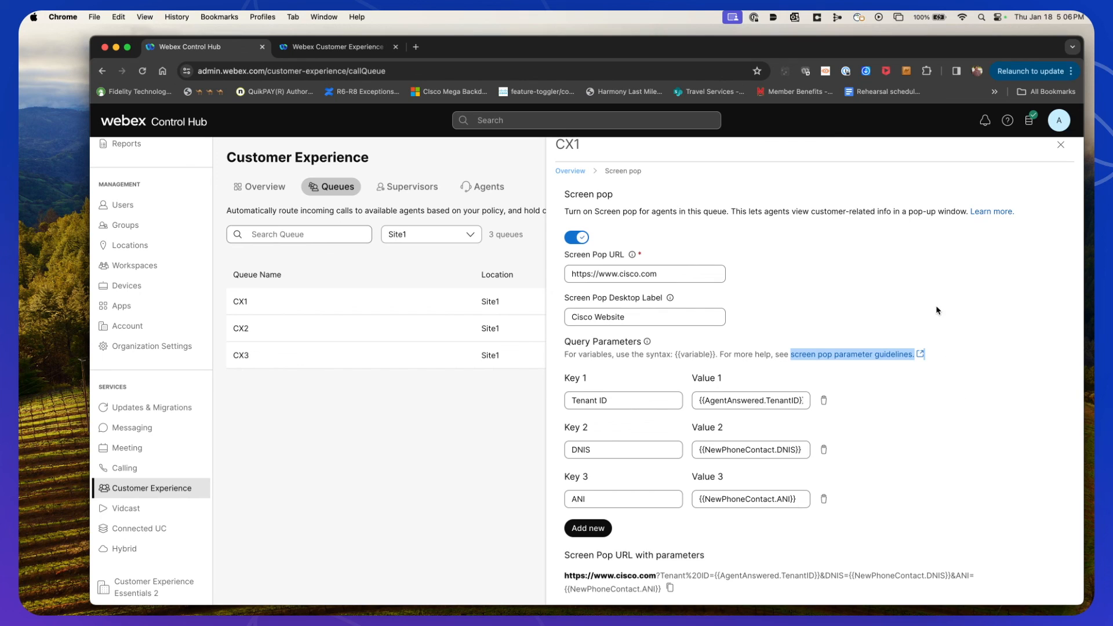
left_click(1061, 146)
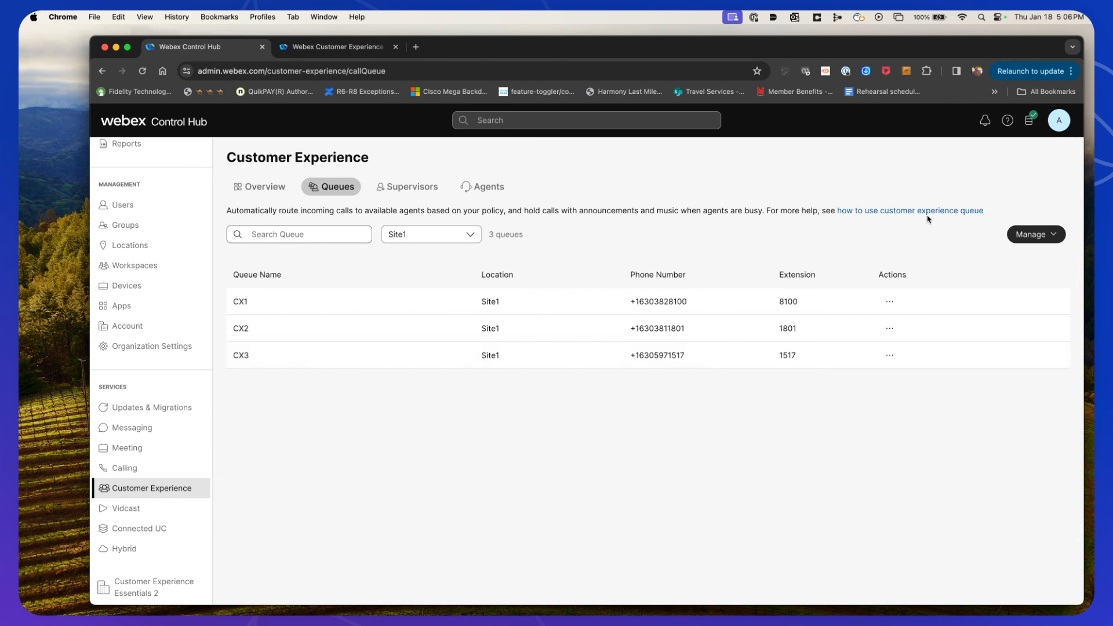